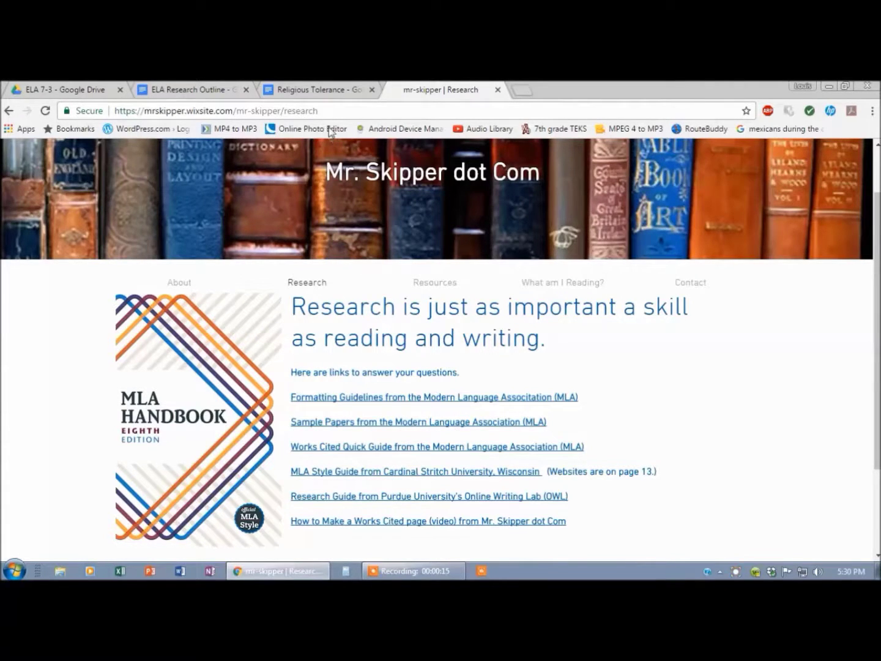
# - Insert a page break after the essay's last word, starting a blank centred page 8
pyautogui.click(327, 91)
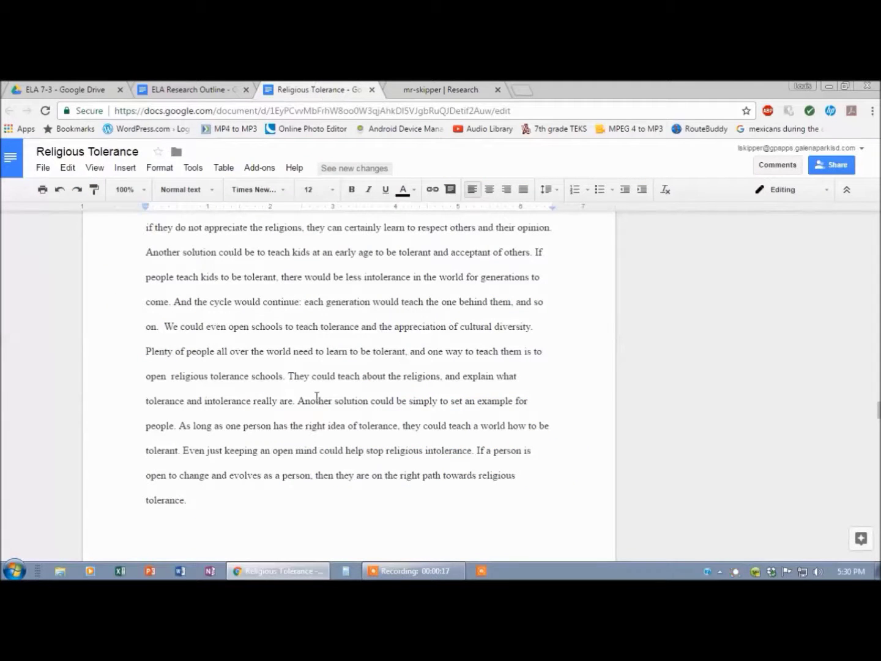
pyautogui.click(224, 504)
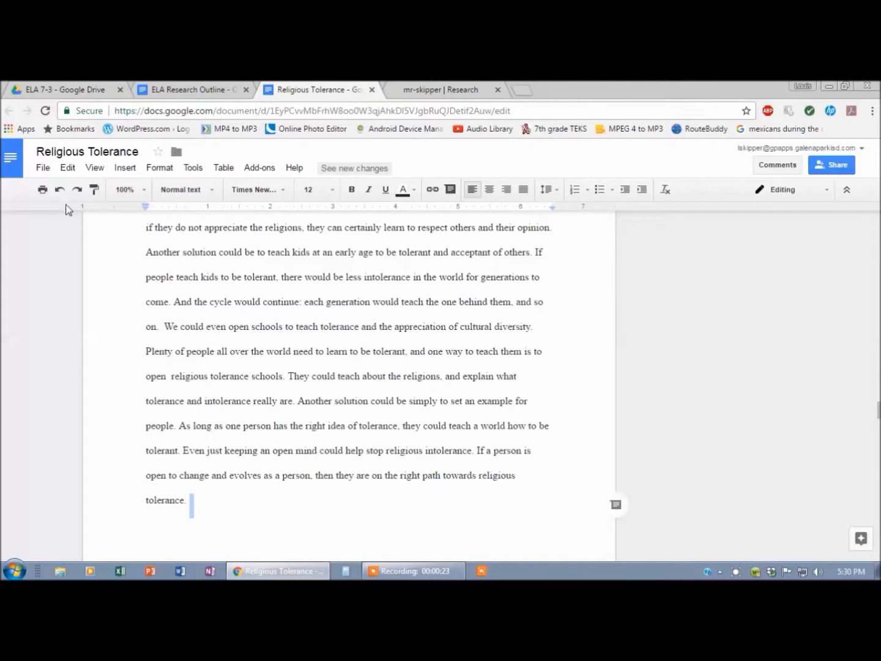
pyautogui.click(43, 168)
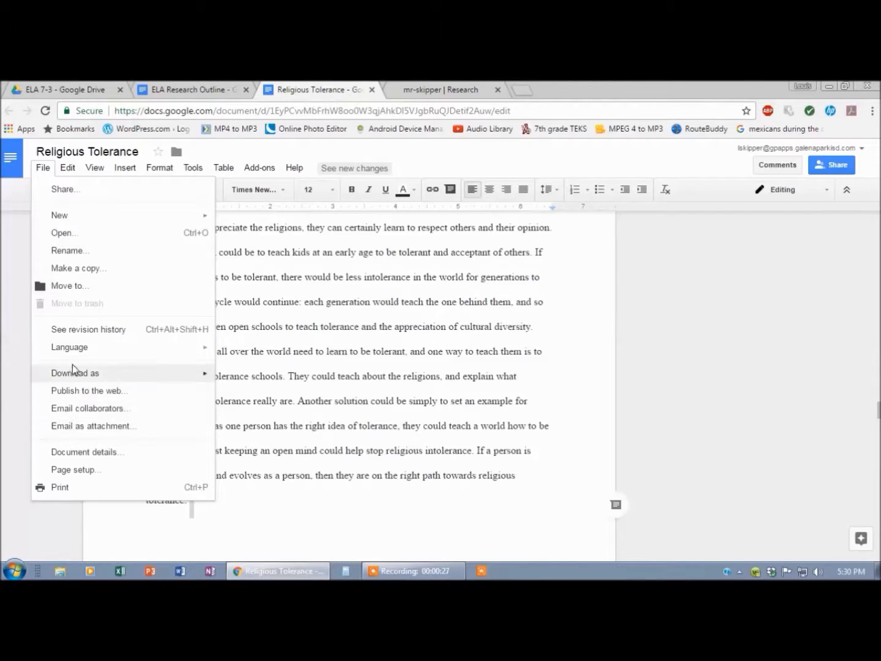
pyautogui.click(69, 171)
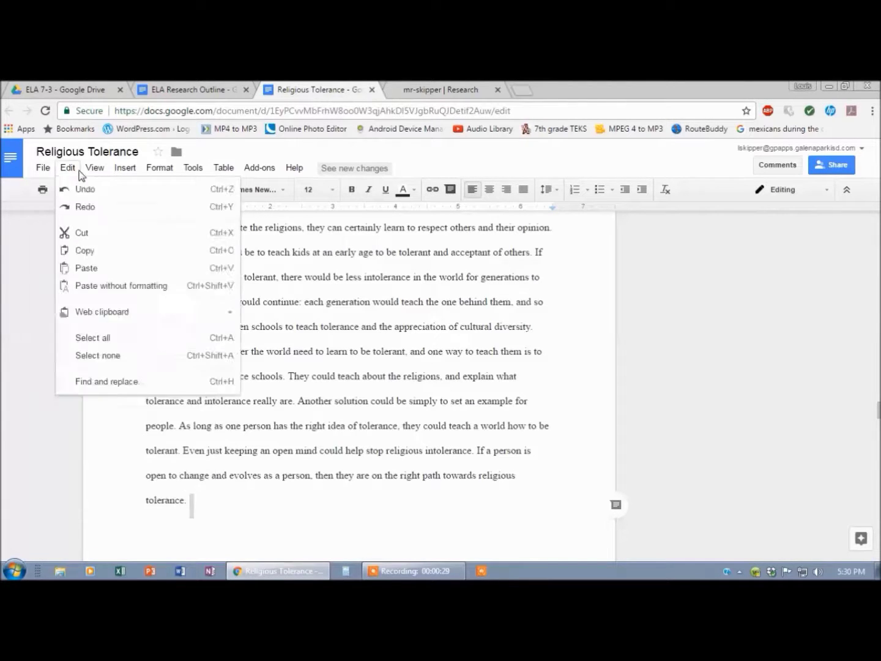
pyautogui.moveTo(125, 170)
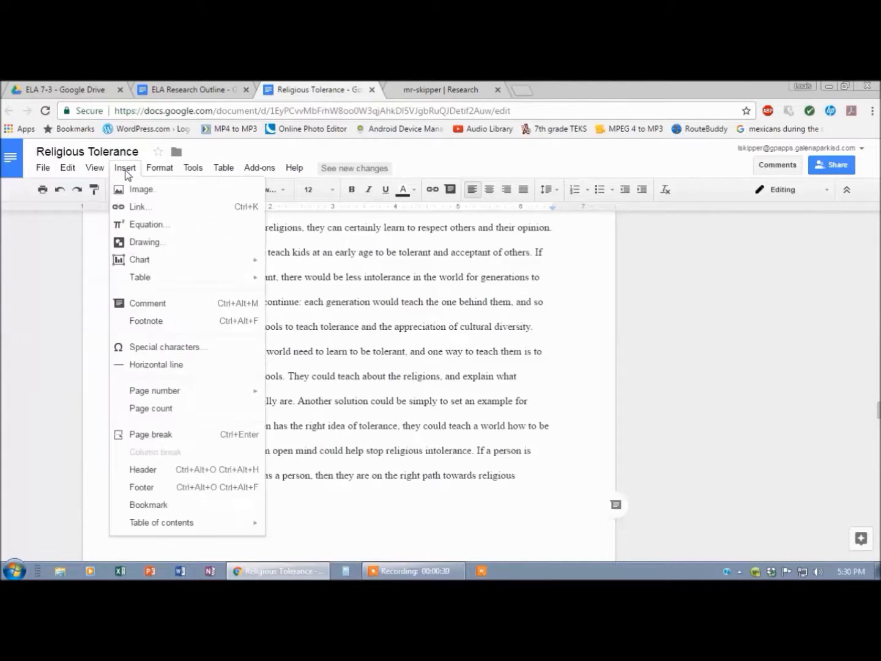
pyautogui.click(150, 436)
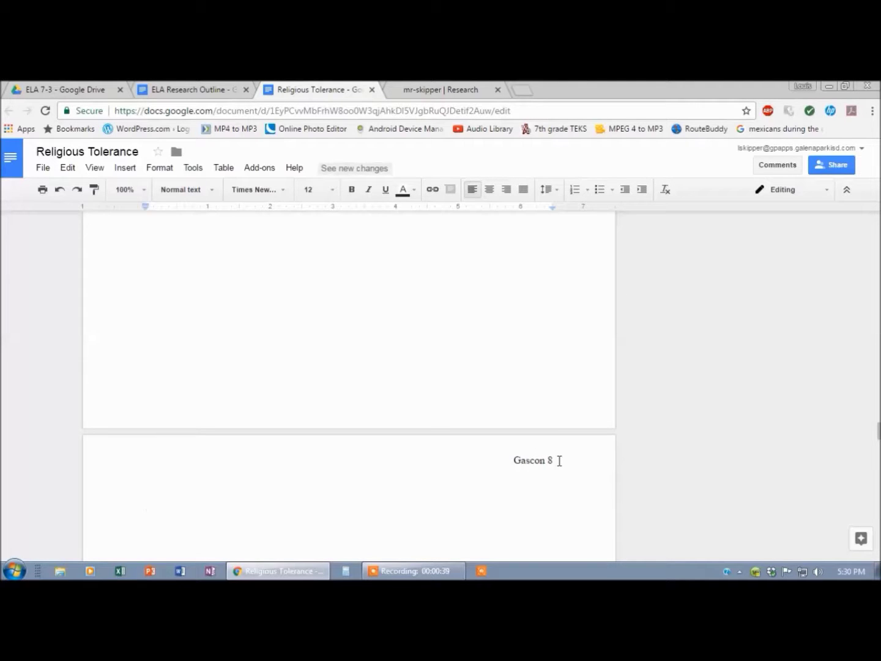
pyautogui.scroll(-3, 560, 461)
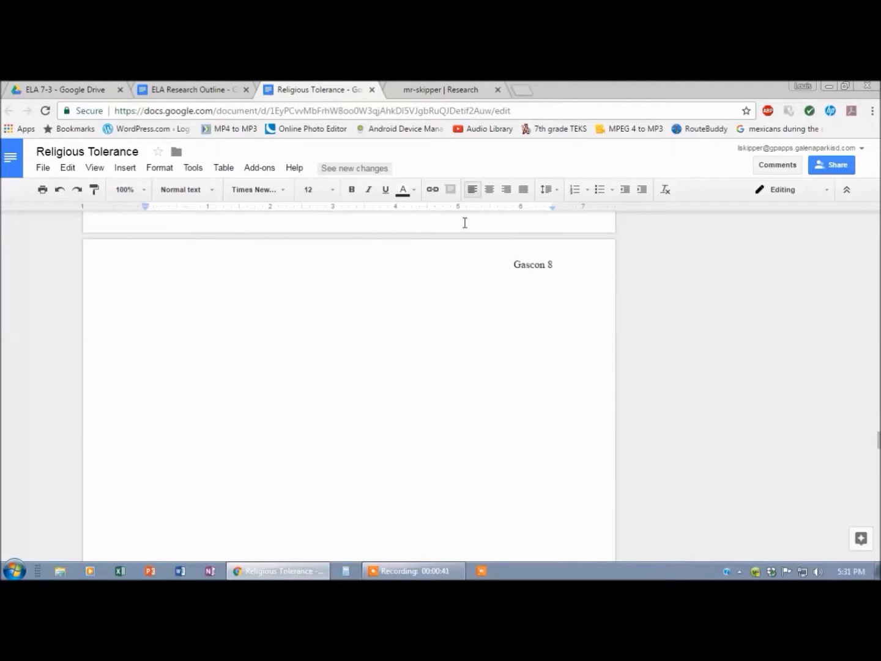
pyautogui.click(490, 190)
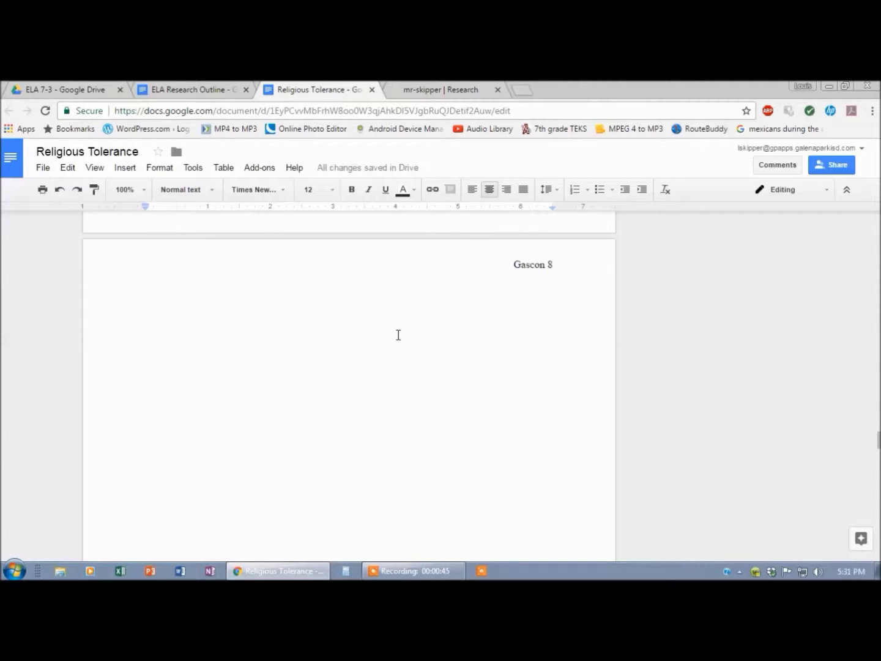
# - Type a centred 'Works Cited' heading on page 8 and left-align the line beneath it
pyautogui.write('Works Cited')
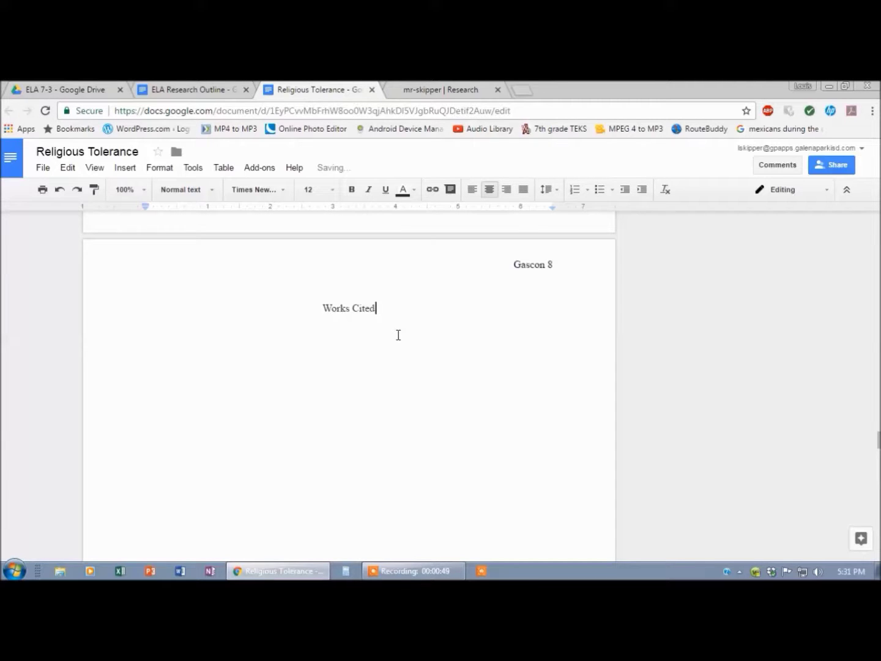
pyautogui.press('Return')
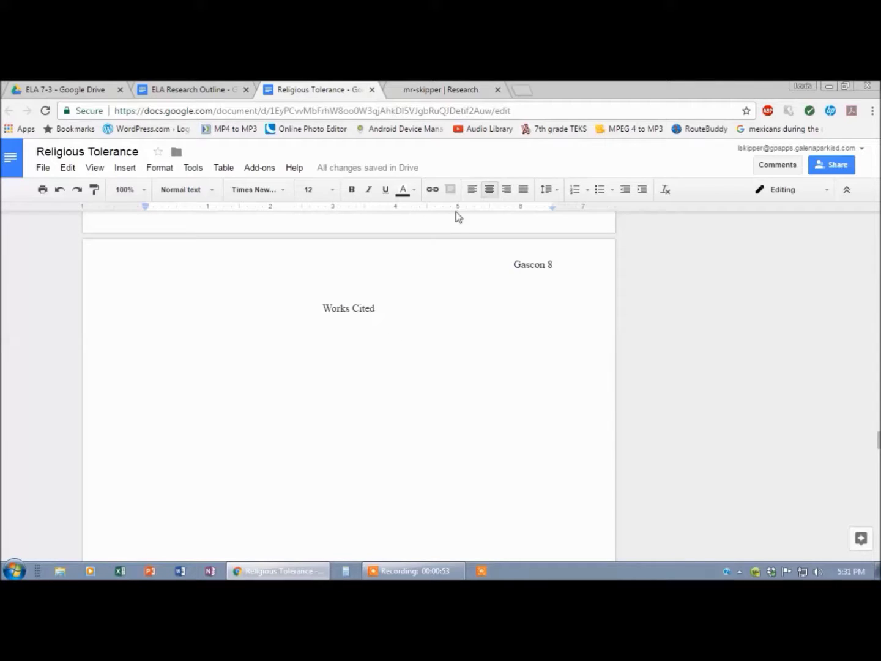
pyautogui.click(470, 189)
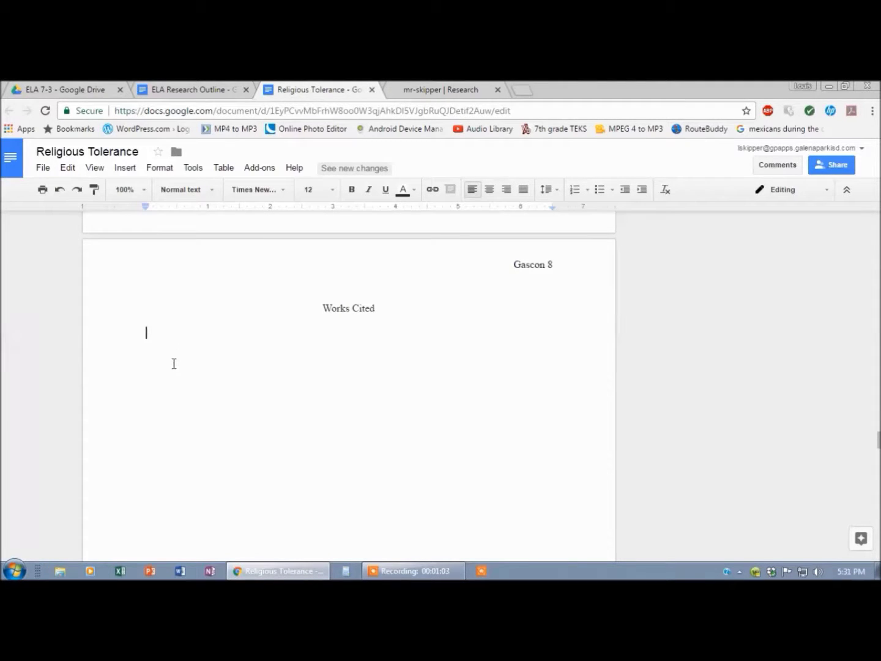
pyautogui.click(218, 90)
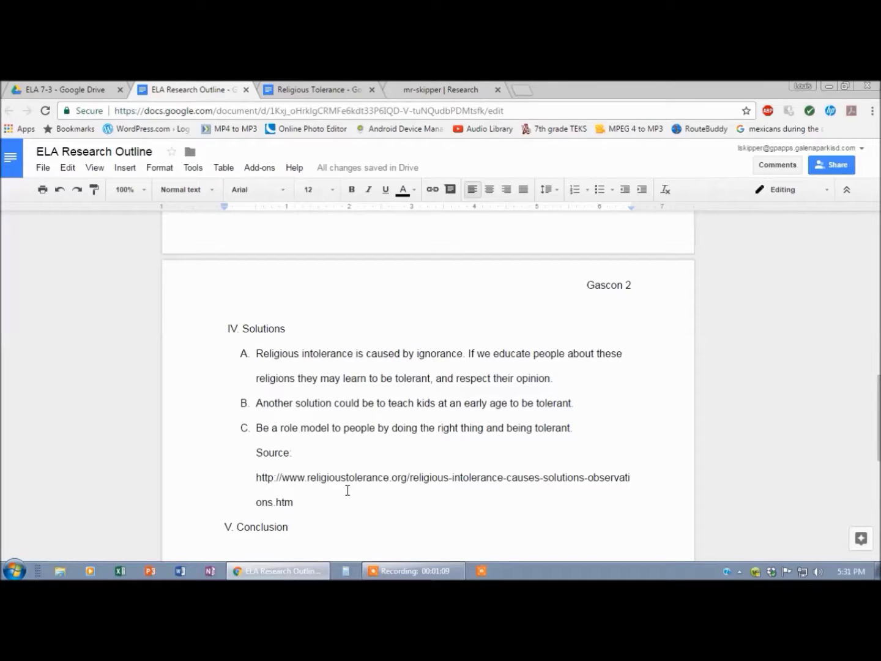
# - Select the religioustolerance.org source URL under Solutions in the ELA Research Outline
pyautogui.moveTo(296, 503); pyautogui.dragTo(258, 485)
pyautogui.hotkey('ctrl', 'c')
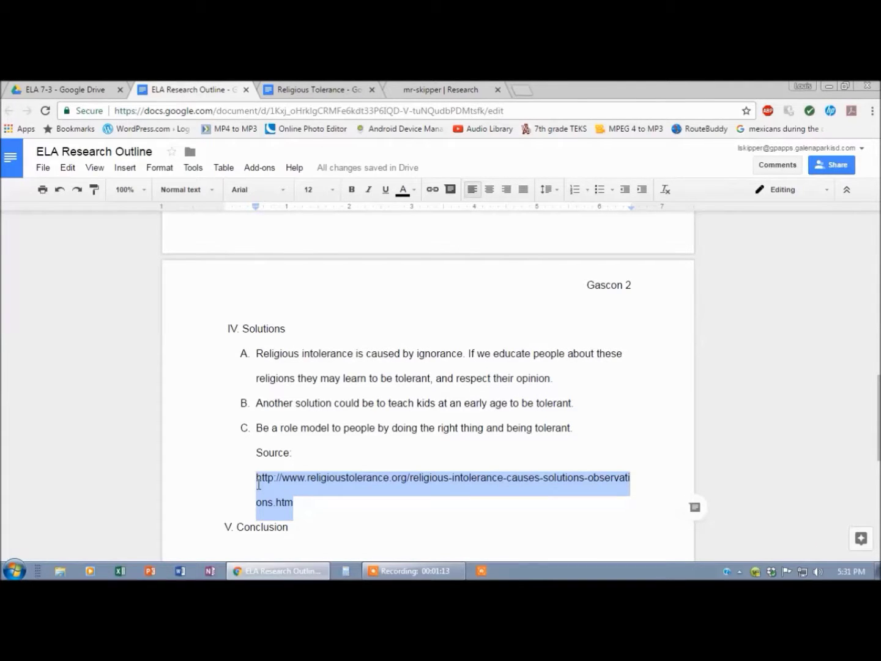
pyautogui.click(476, 92)
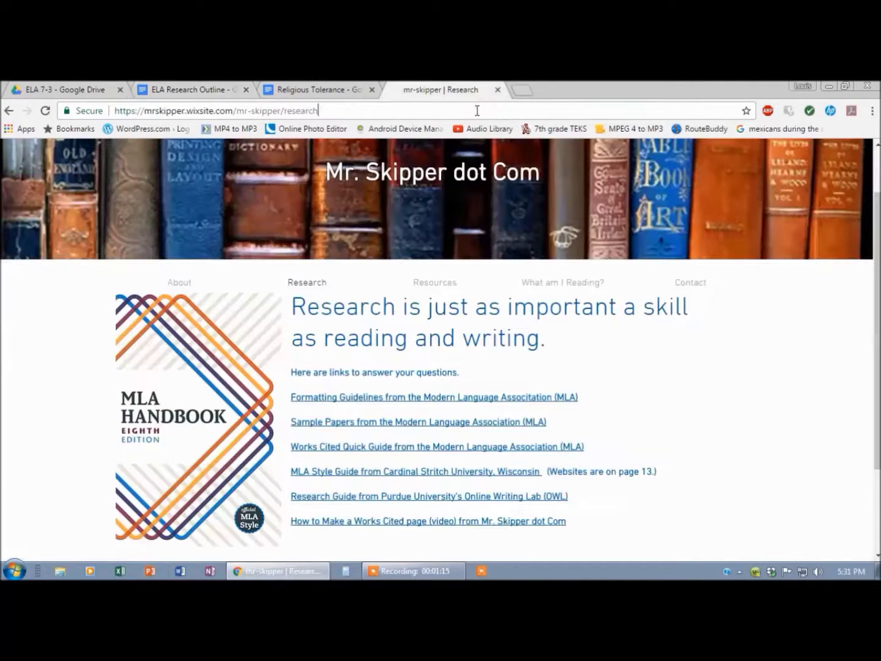
# - Load the copied religioustolerance.org URL in Chrome and select the essay author's name
pyautogui.click(476, 111)
pyautogui.hotkey('ctrl', 'v')
pyautogui.press('Return')
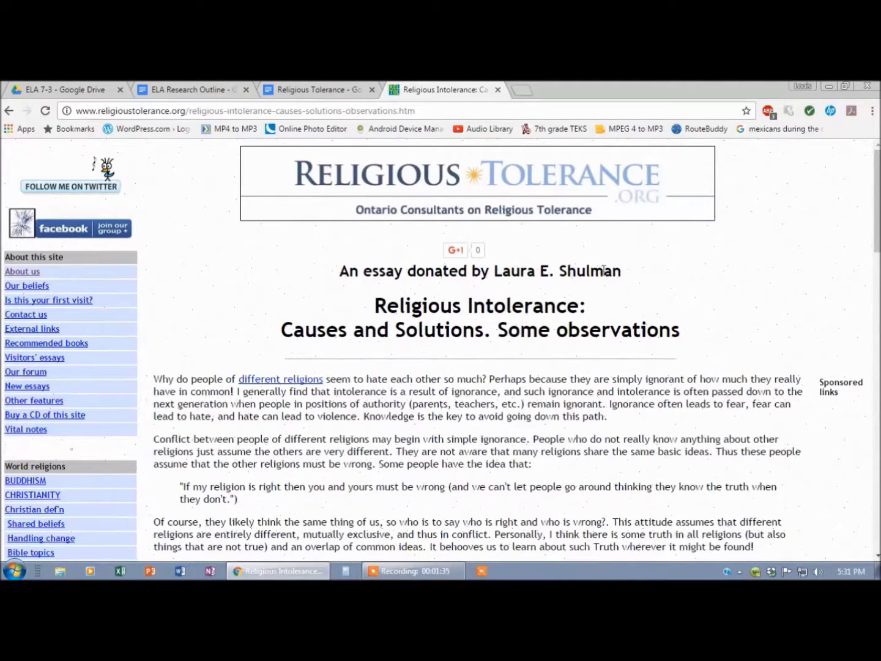
pyautogui.moveTo(625, 274); pyautogui.dragTo(495, 273)
pyautogui.hotkey('ctrl', 'c')
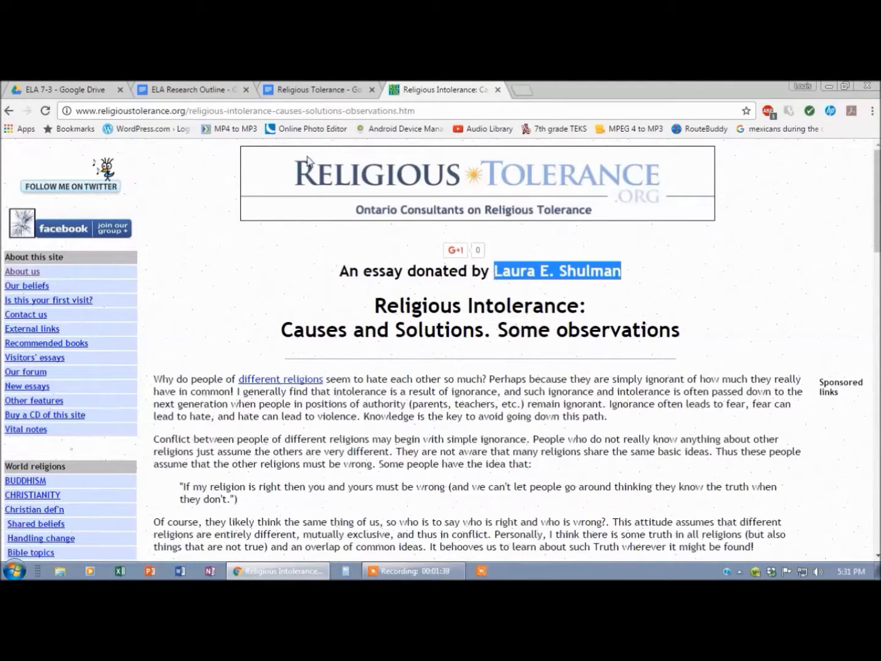
pyautogui.click(209, 93)
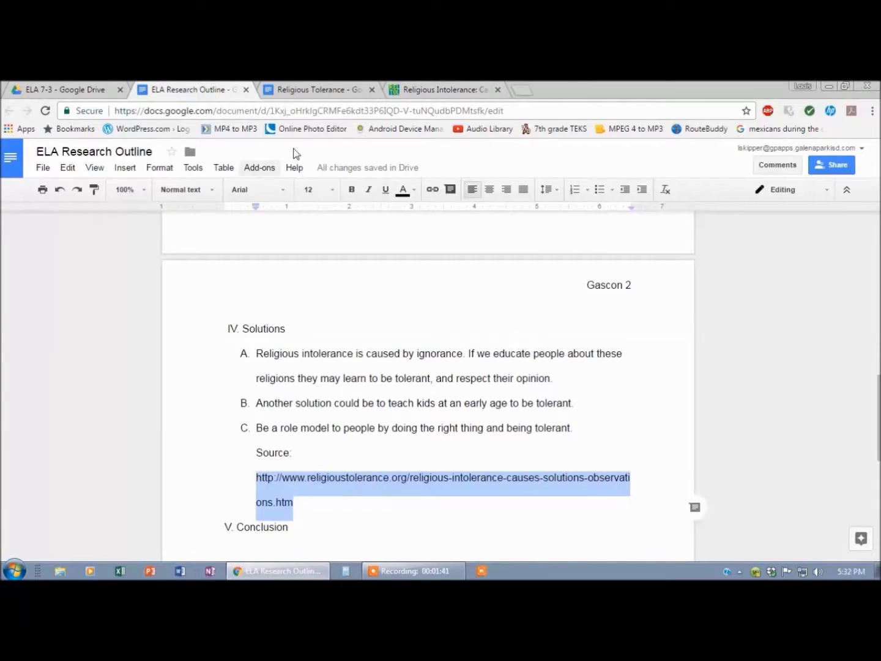
# - Paste the author's name under Works Cited, left-aligned, reordered surname-first with a comma
pyautogui.click(306, 96)
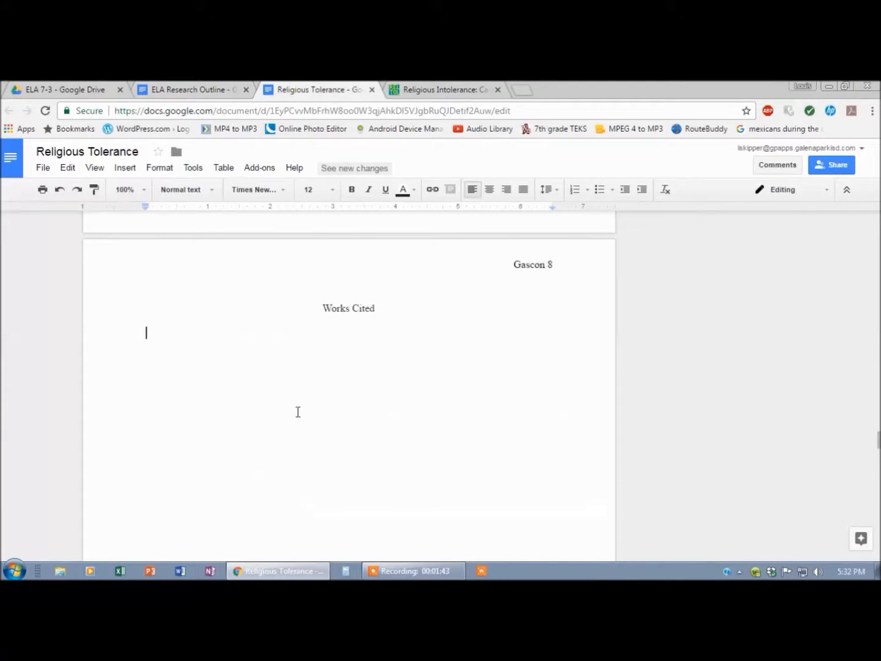
pyautogui.hotkey('ctrl', 'v')
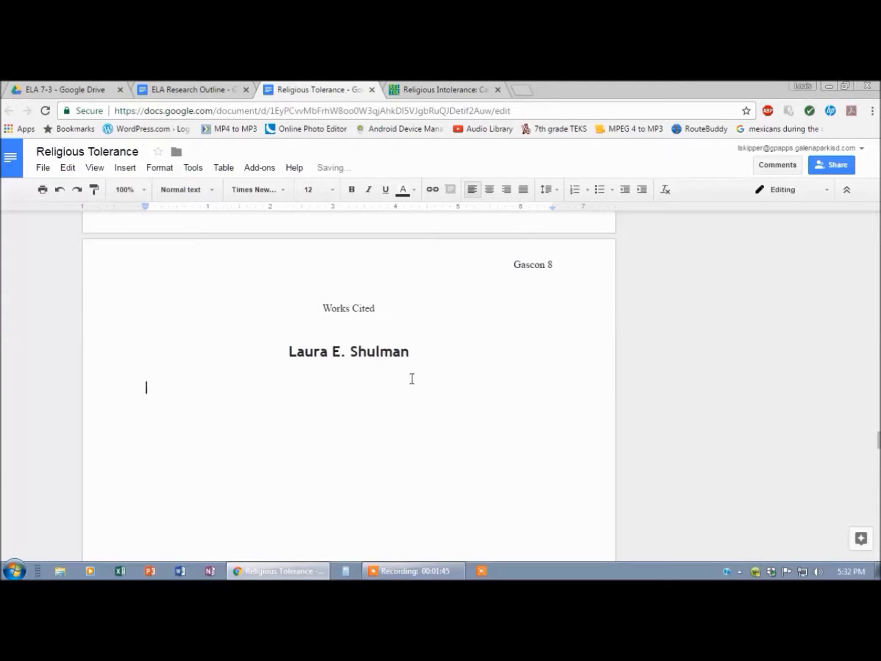
pyautogui.moveTo(415, 364); pyautogui.dragTo(347, 325)
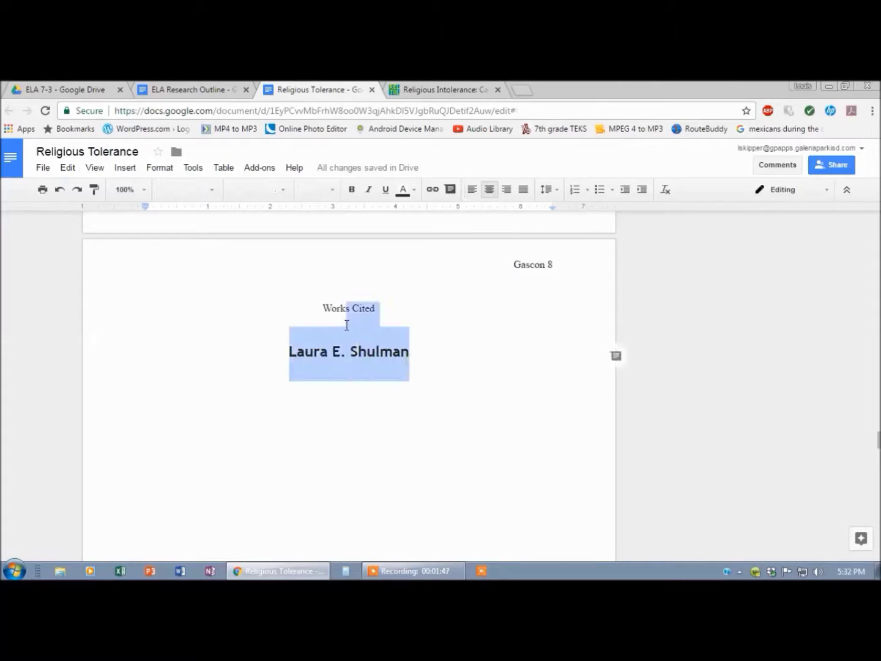
pyautogui.click(430, 336)
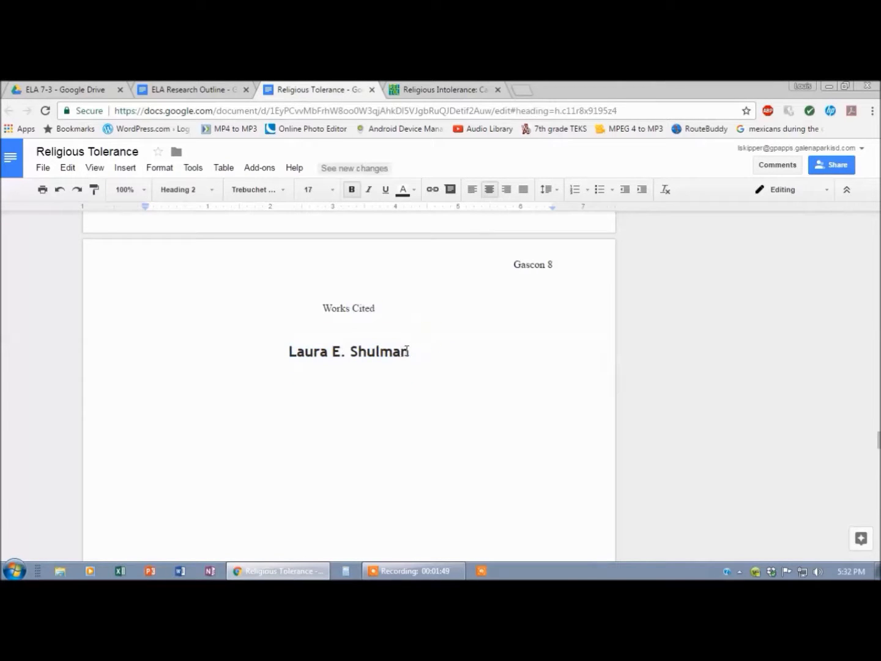
pyautogui.moveTo(406, 350); pyautogui.dragTo(287, 352)
pyautogui.click(472, 190)
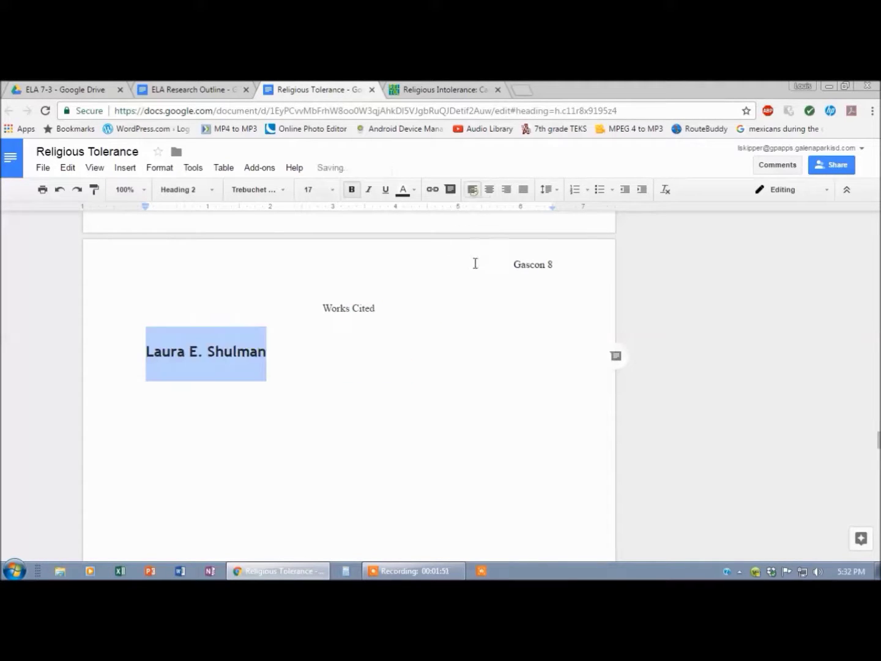
pyautogui.click(272, 355)
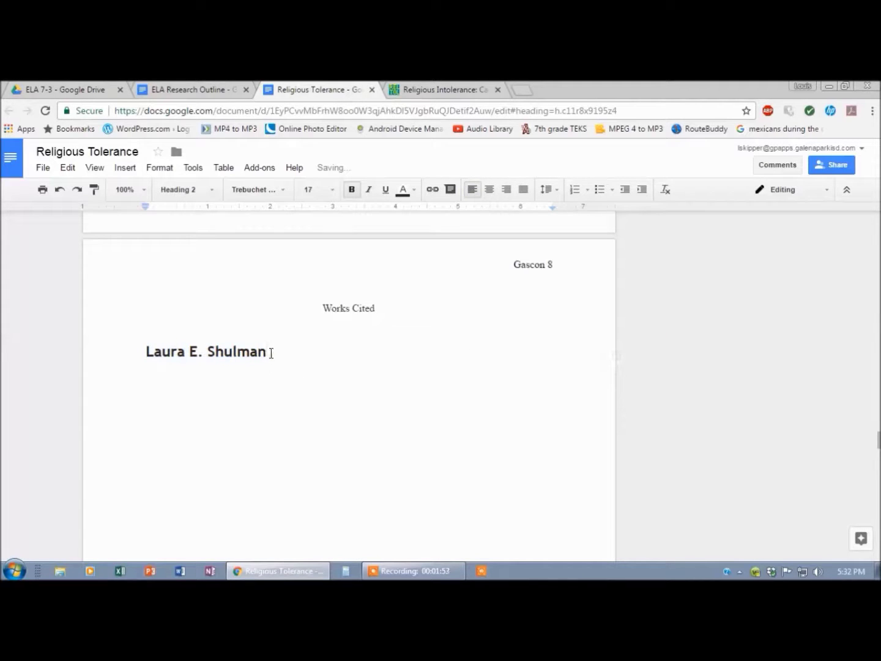
pyautogui.moveTo(271, 353); pyautogui.dragTo(145, 355)
pyautogui.click(204, 352)
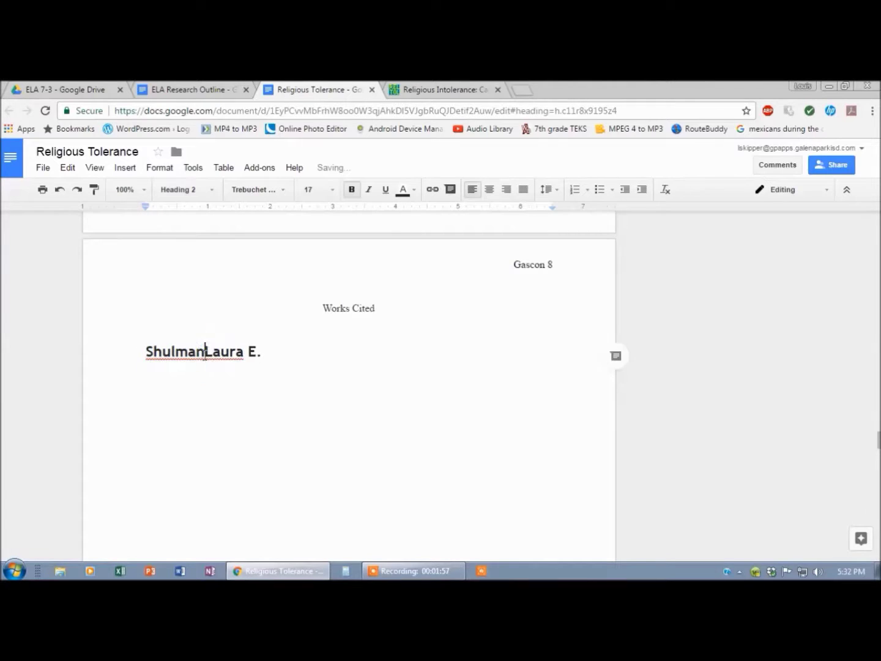
pyautogui.write(',')
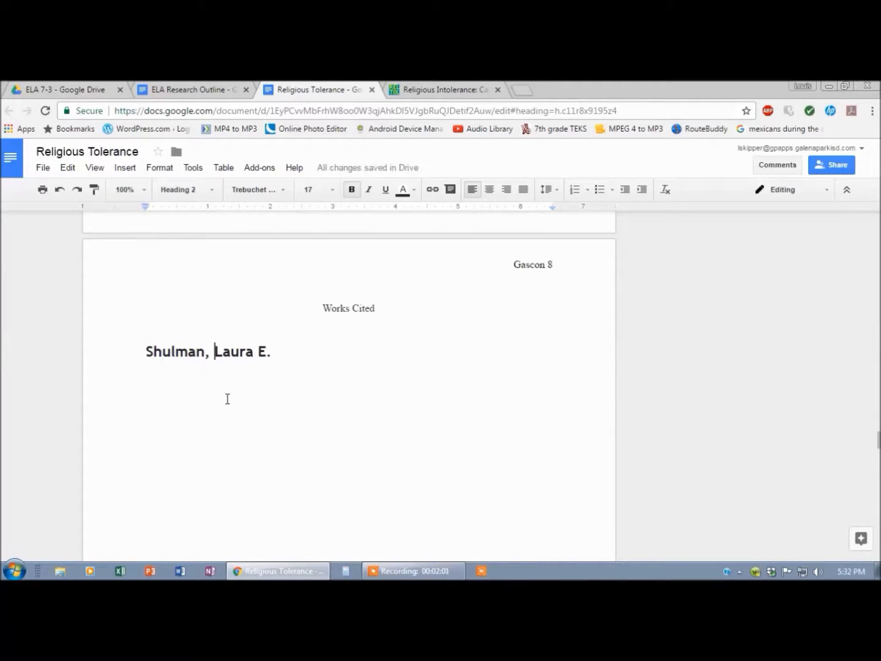
pyautogui.click(277, 352)
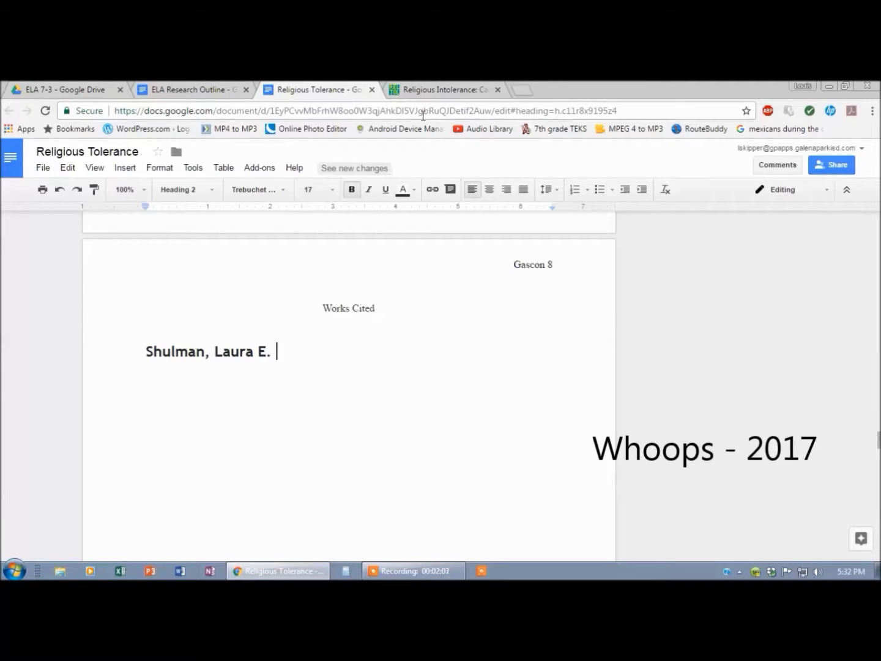
# - Select the full title of the Religious Intolerance essay on the web page
pyautogui.click(428, 95)
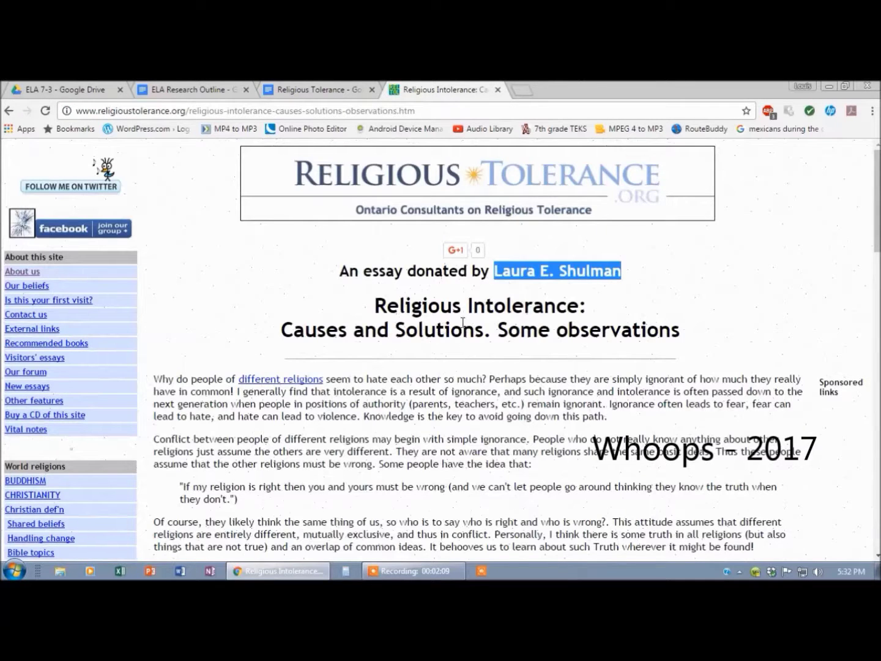
pyautogui.click(689, 331)
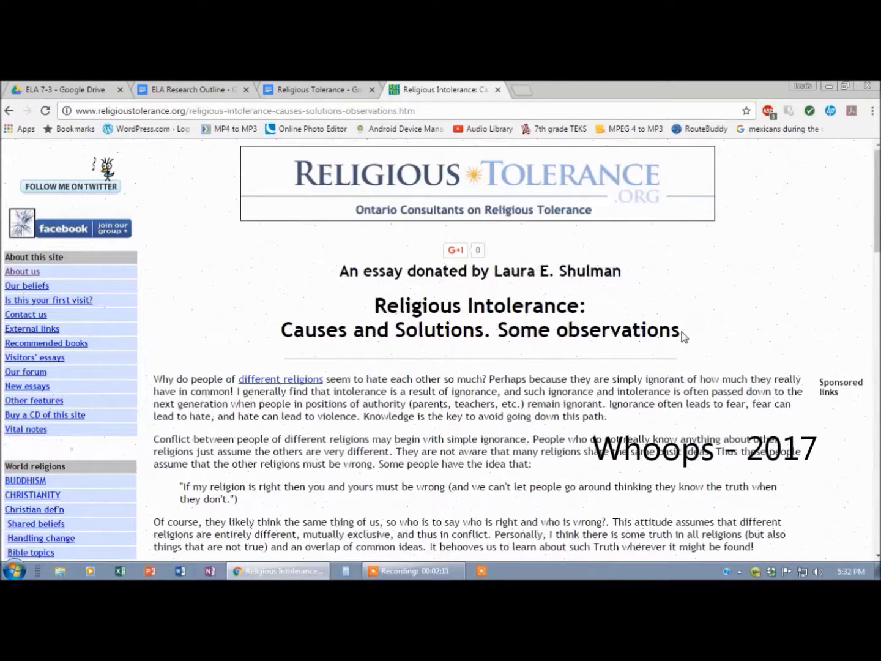
pyautogui.moveTo(682, 334); pyautogui.dragTo(351, 305)
pyautogui.hotkey('ctrl', 'c')
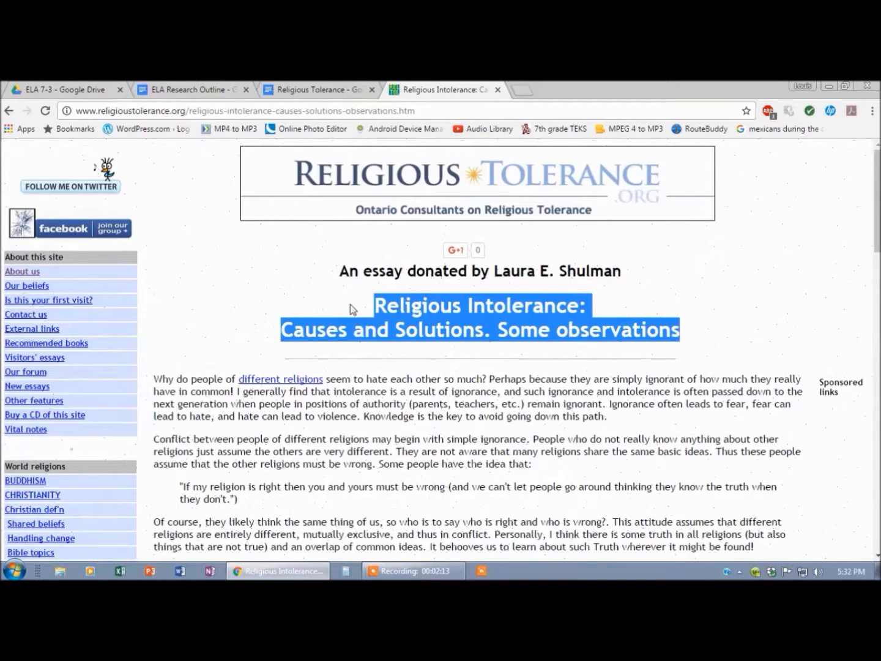
# - Add the title “Religious Intolerance: Causes and Solutions. Some observations.” in quotes after the author
pyautogui.click(305, 91)
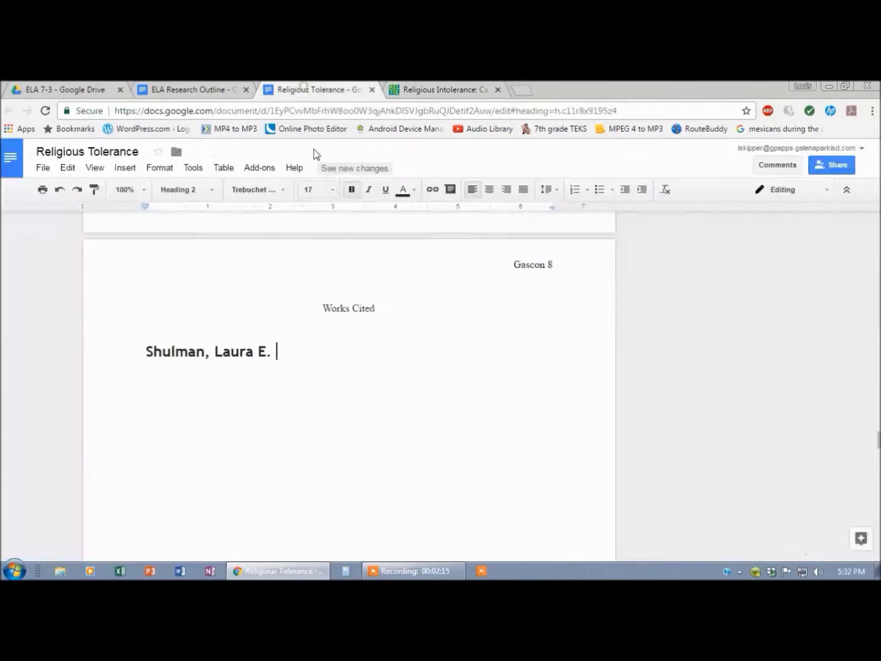
pyautogui.hotkey('ctrl', 'v')
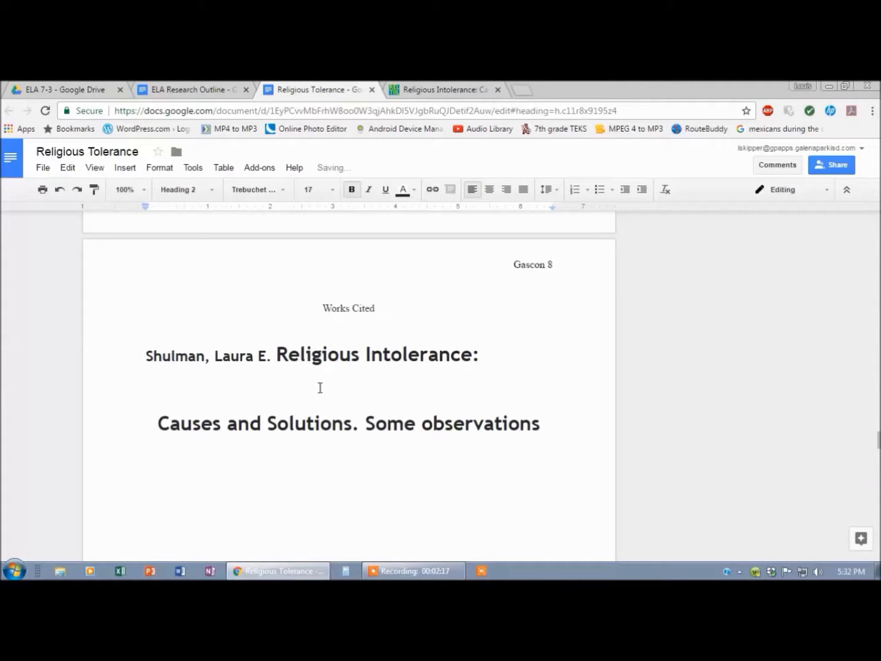
pyautogui.click(492, 358)
pyautogui.press('Delete')
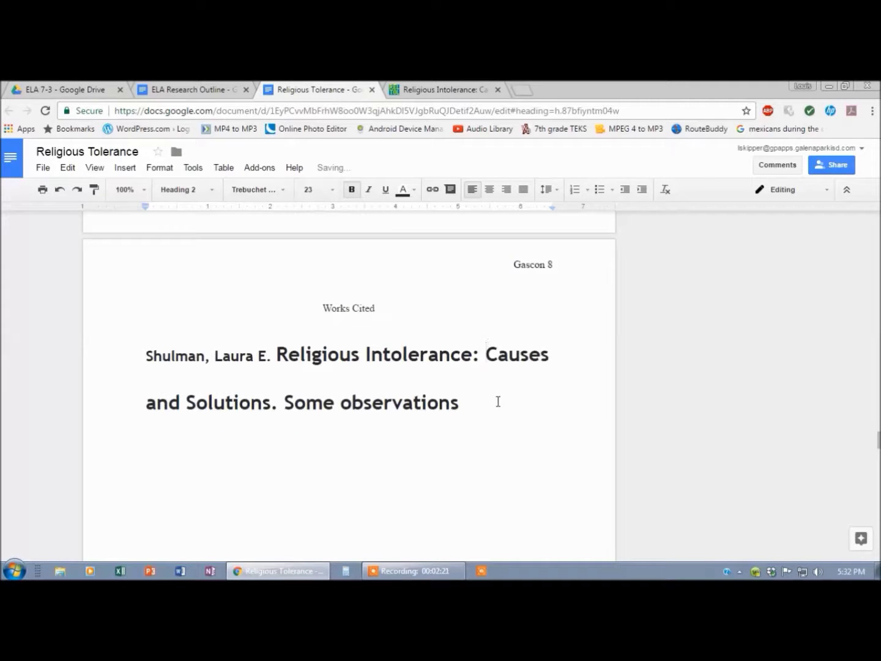
pyautogui.click(459, 403)
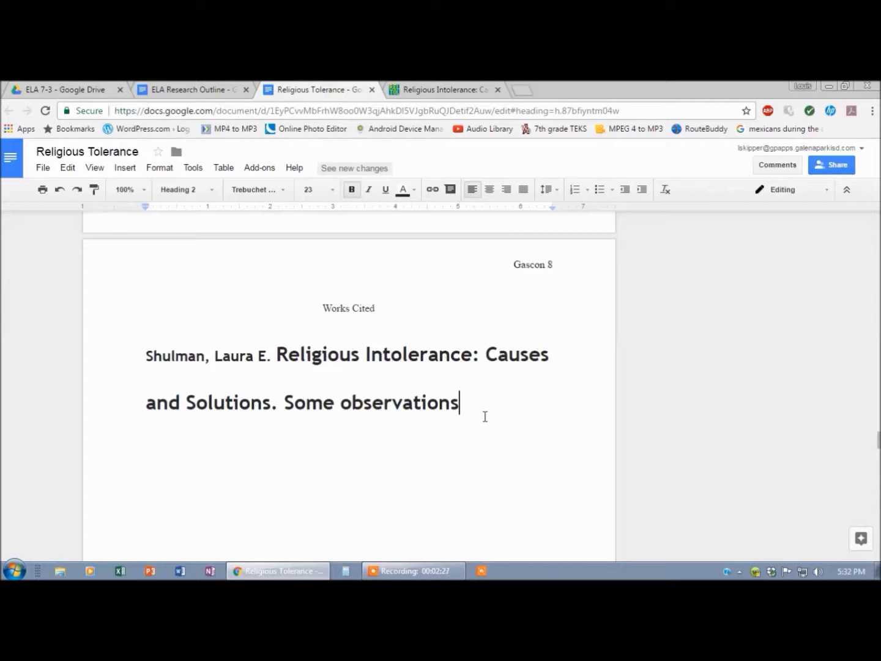
pyautogui.write('."')
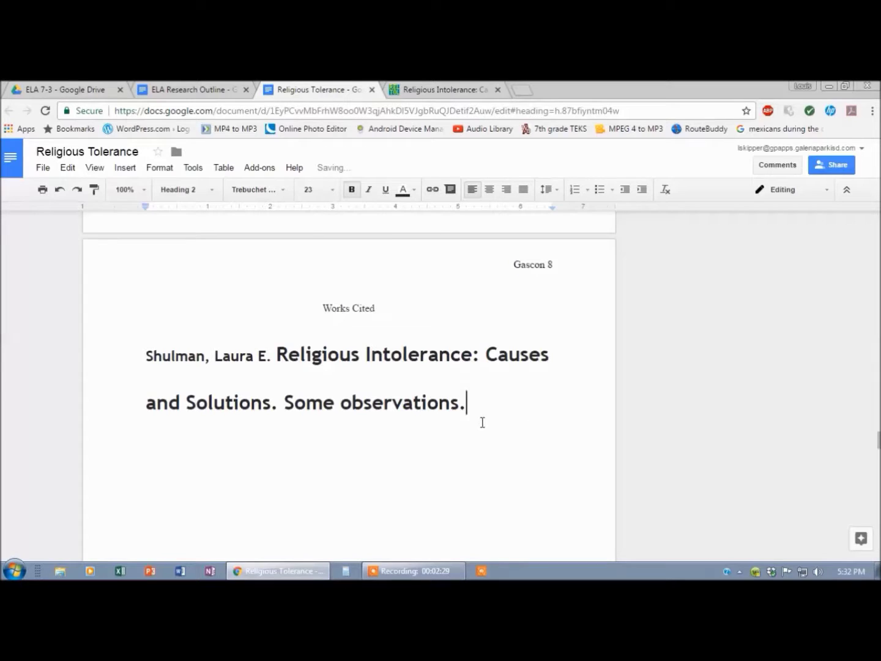
pyautogui.click(276, 355)
pyautogui.write('"')
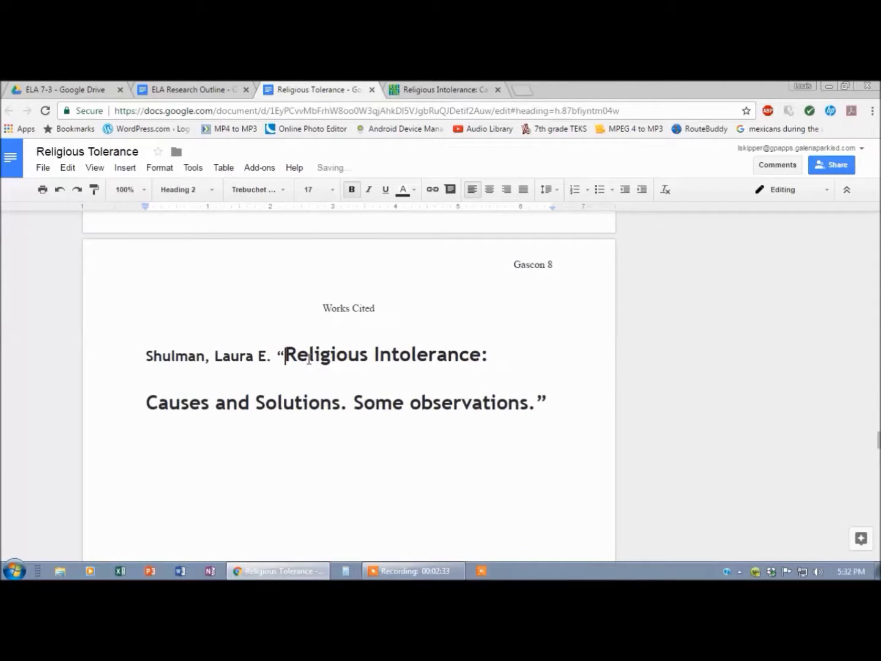
pyautogui.click(554, 402)
# - Add the italic site name 'Religious Tolerance.org,' on a new line after the title
pyautogui.click(476, 93)
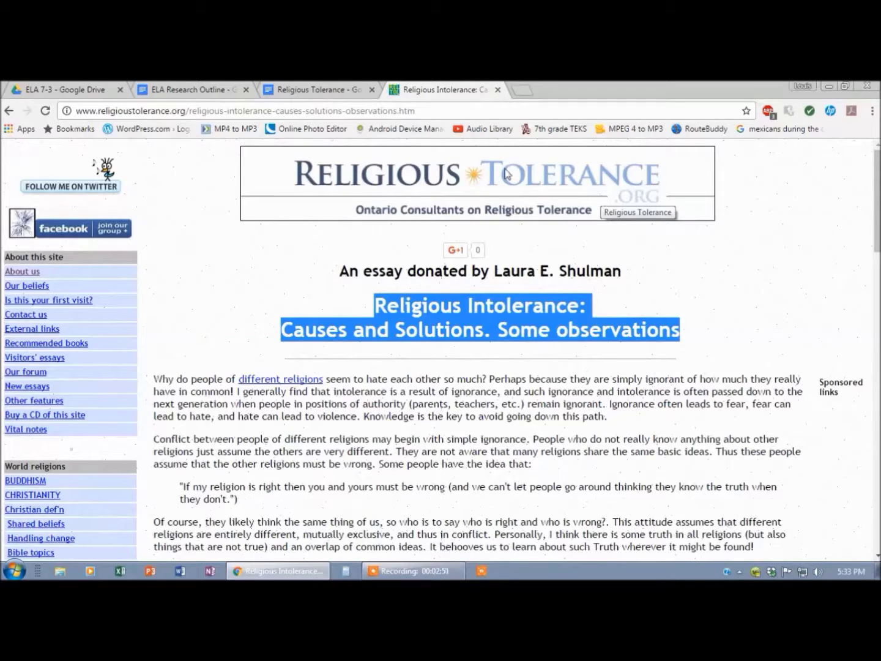
pyautogui.click(333, 92)
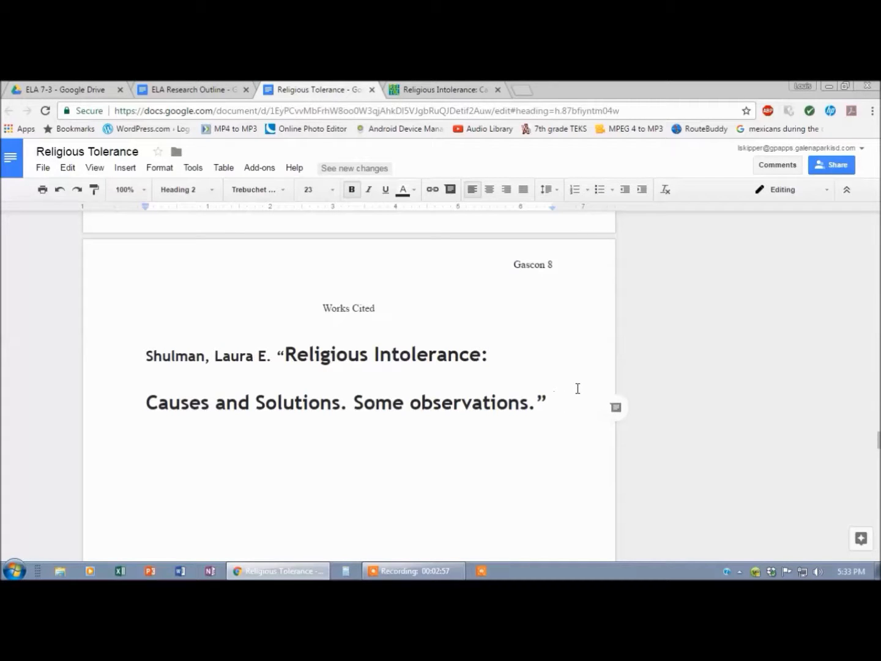
pyautogui.hotkey('ctrl', 'i')
pyautogui.press('Return')
pyautogui.write('R')
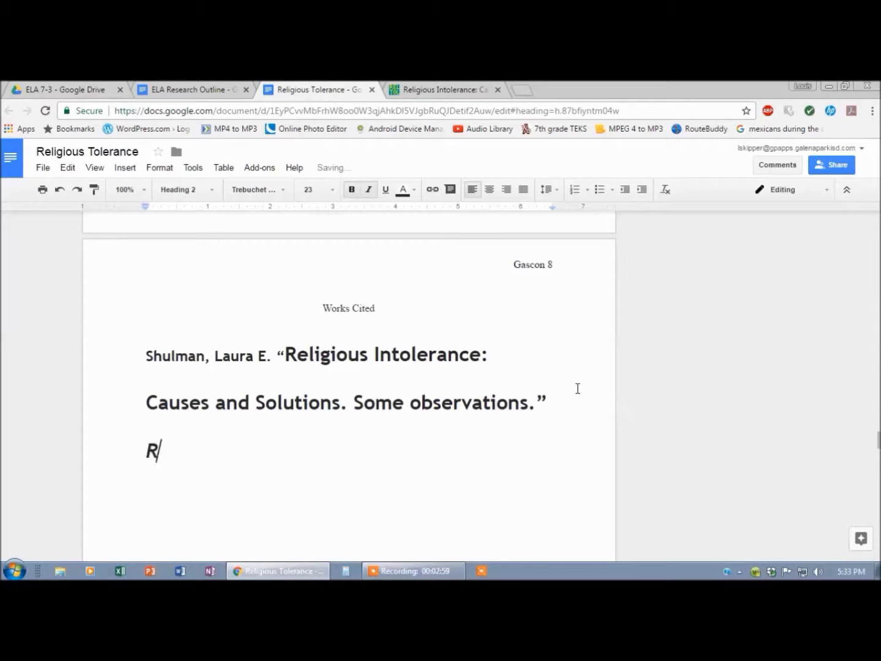
pyautogui.write('eligious To')
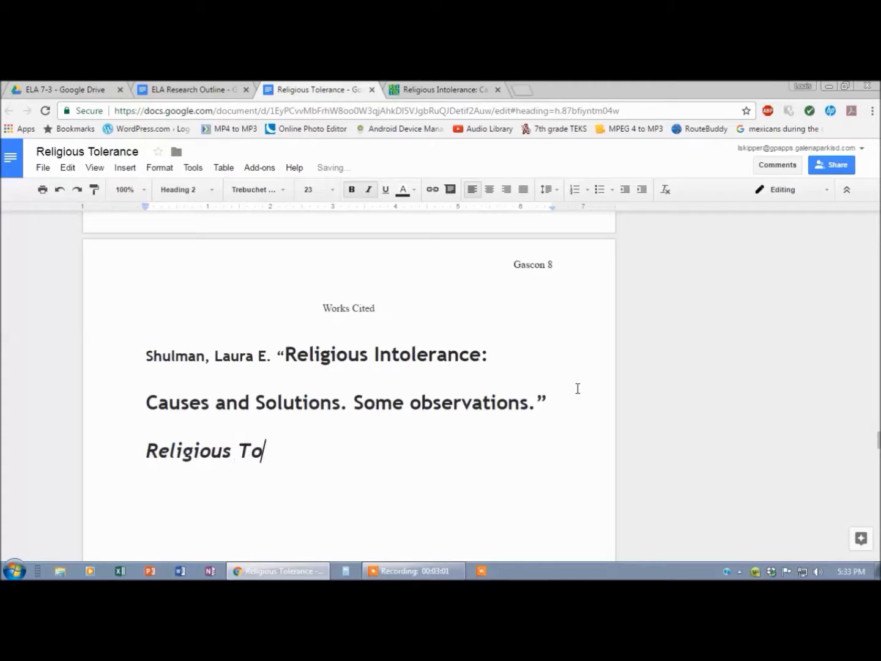
pyautogui.write('leran')
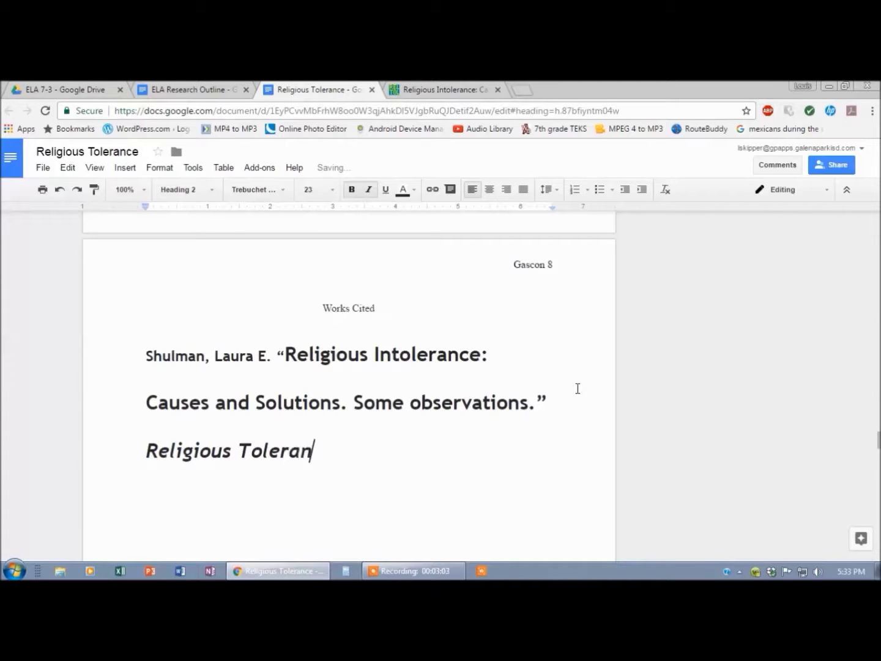
pyautogui.write('ce.org')
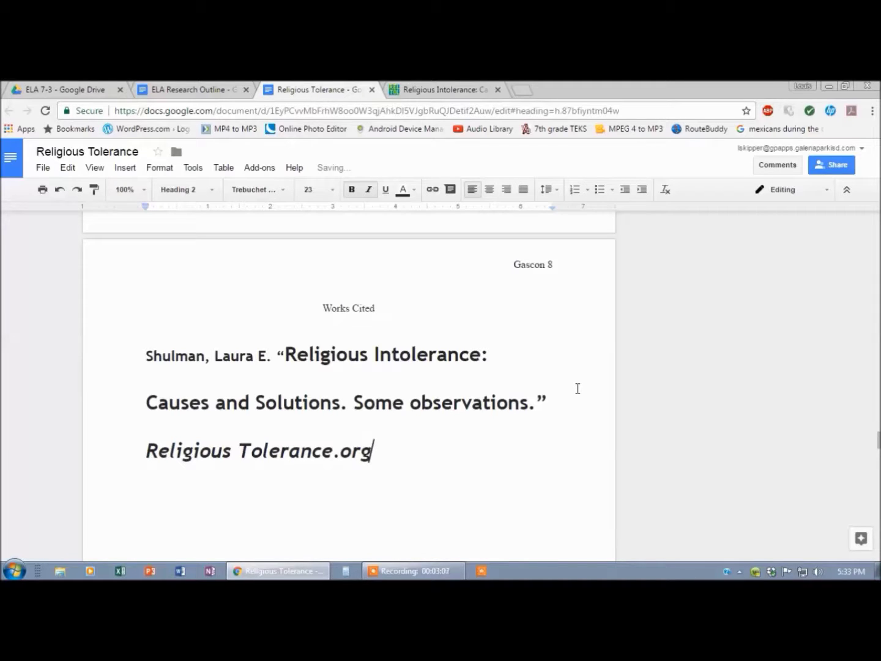
pyautogui.hotkey('ctrl', 'i')
pyautogui.write(',')
# - Check the article's 2016-DEC-18 posting date at the bottom of the web page
pyautogui.click(471, 91)
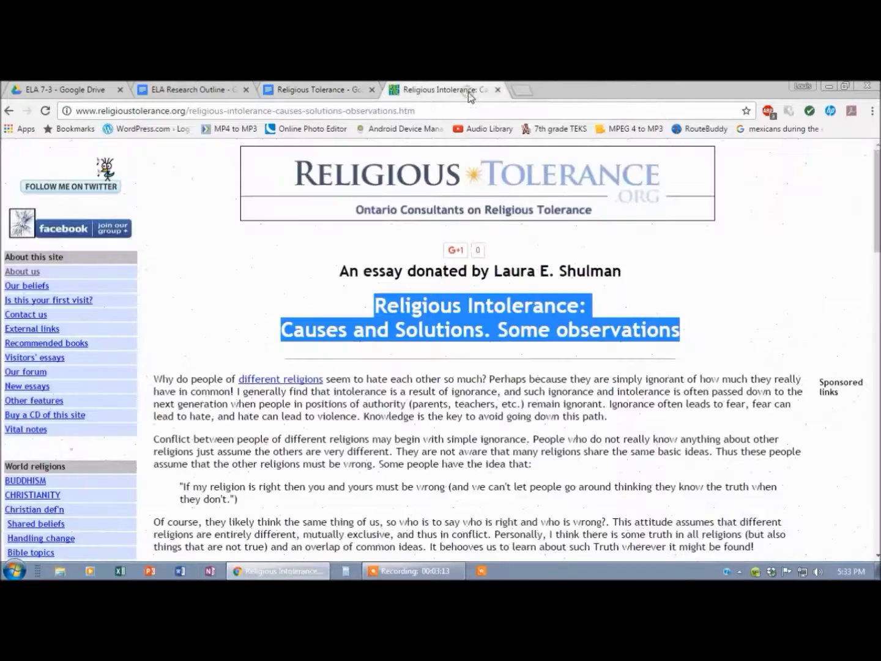
pyautogui.click(666, 288)
pyautogui.scroll(-6, 498, 400)
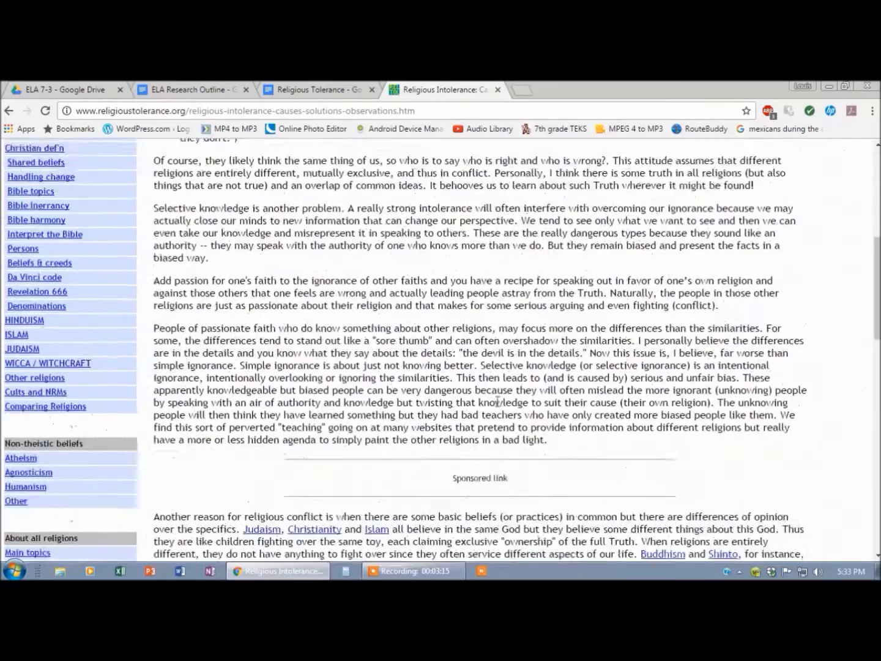
pyautogui.scroll(-15, 497, 400)
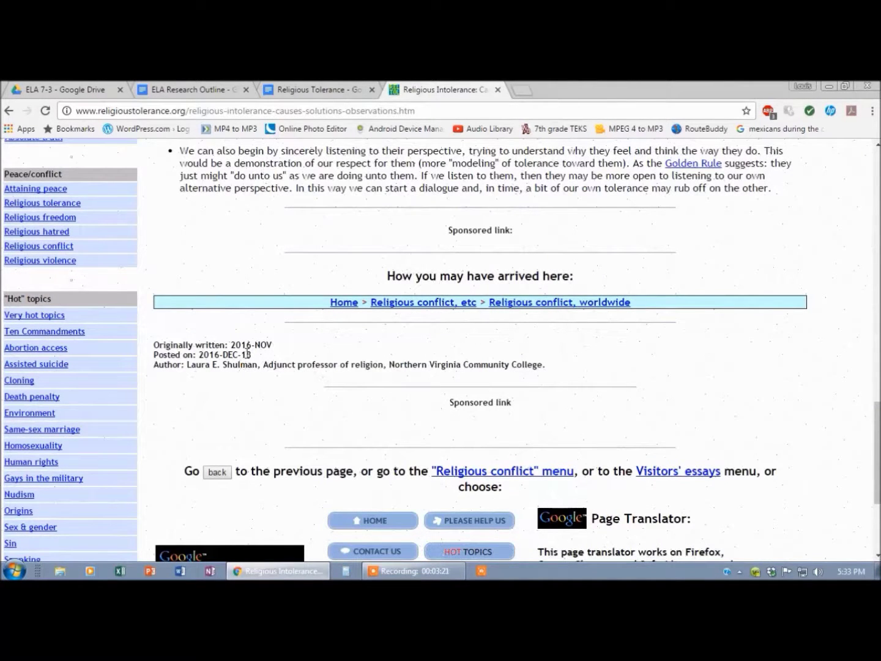
pyautogui.click(319, 90)
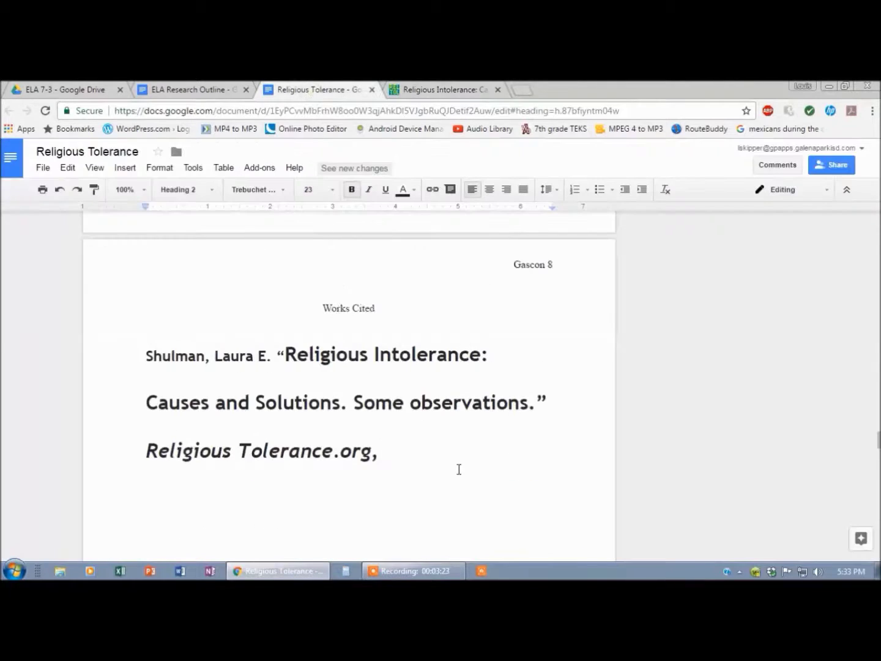
# - Append '18 Dec. 2016,', the article's copied URL, and 'Accessed 22 Apr. 217.' to the entry
pyautogui.write('18')
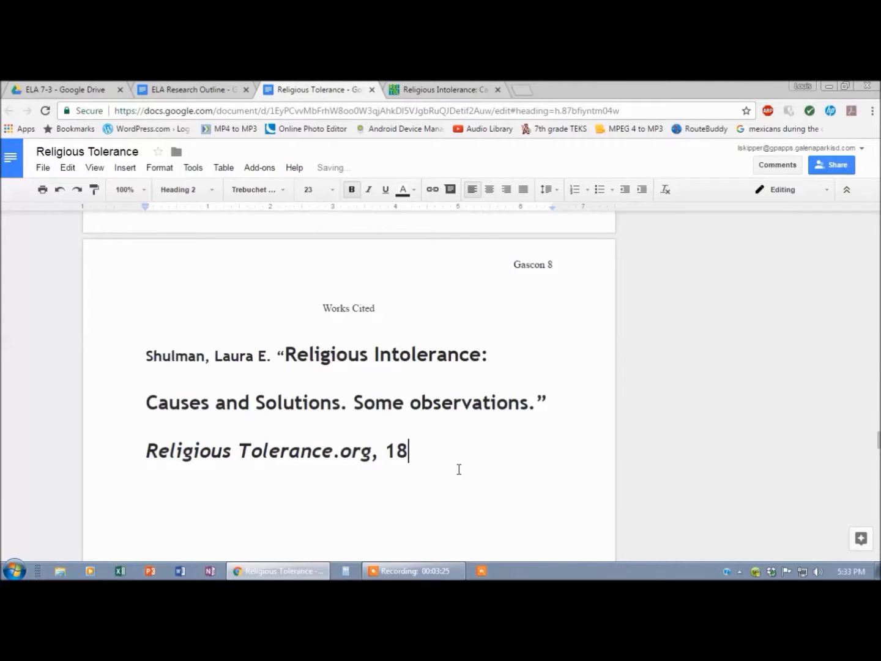
pyautogui.write(' Dec. 201')
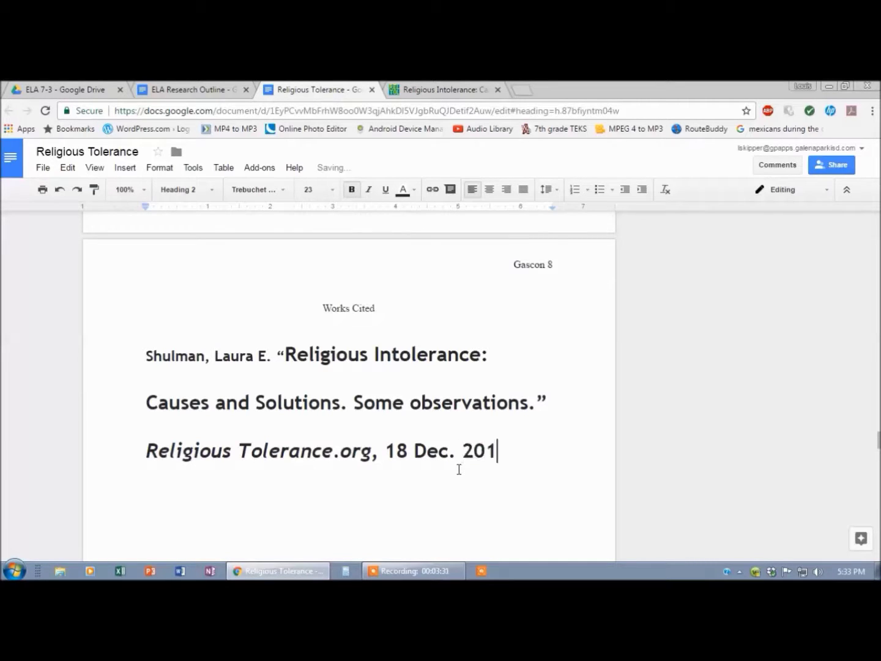
pyautogui.write('6,')
pyautogui.click(429, 89)
pyautogui.click(425, 106)
pyautogui.hotkey('ctrl', 'c')
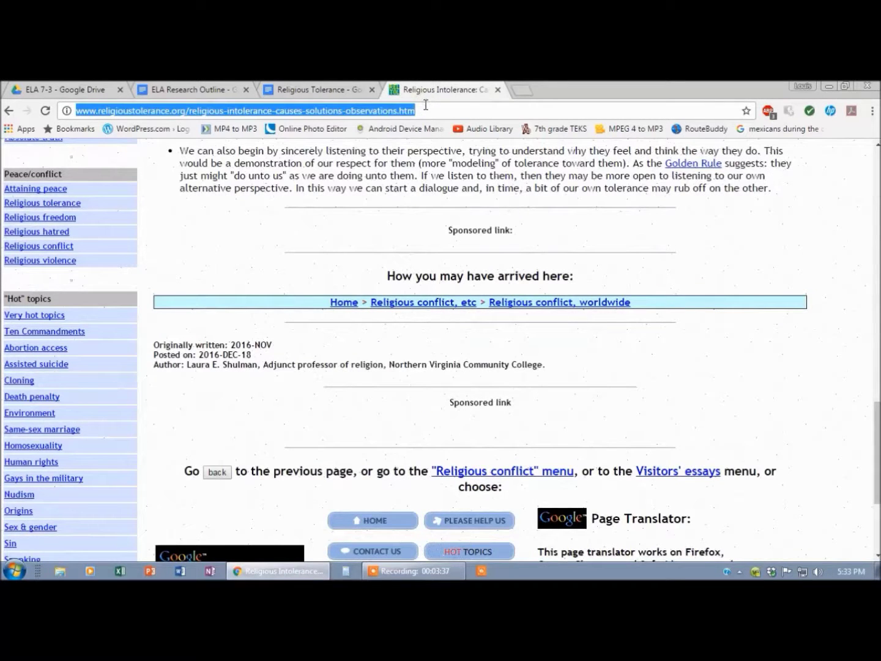
pyautogui.click(309, 91)
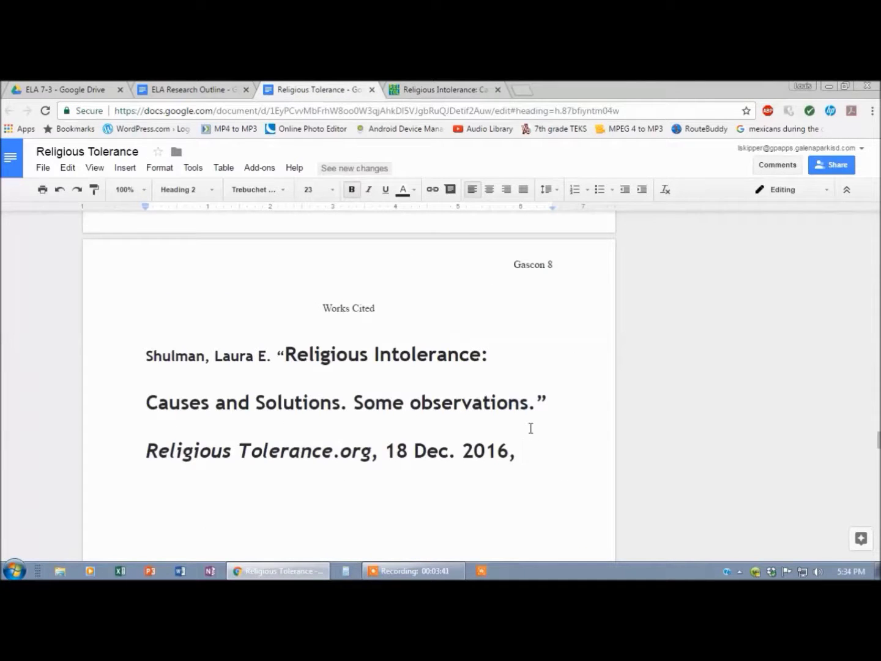
pyautogui.hotkey('ctrl', 'v')
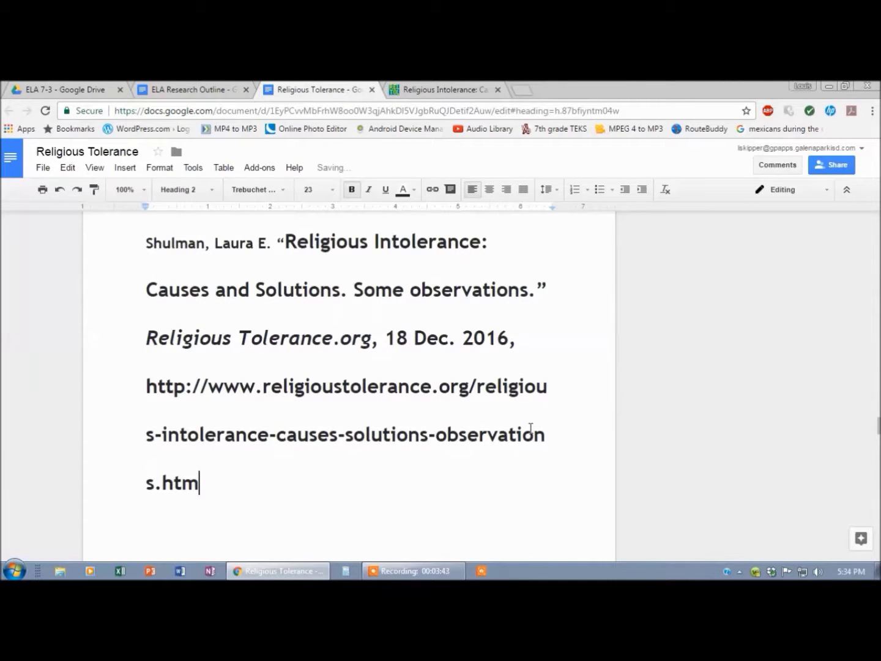
pyautogui.write(',')
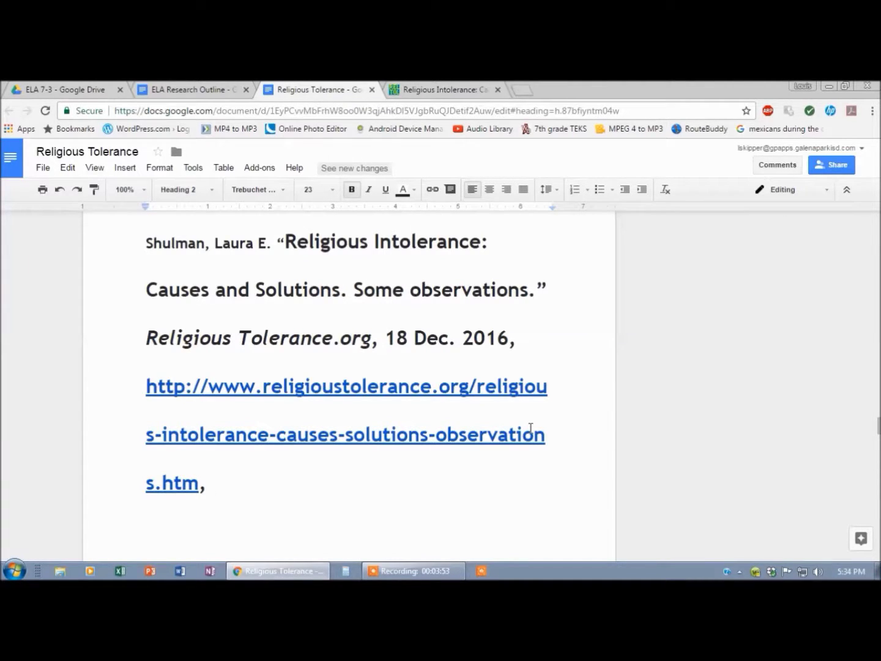
pyautogui.write('A')
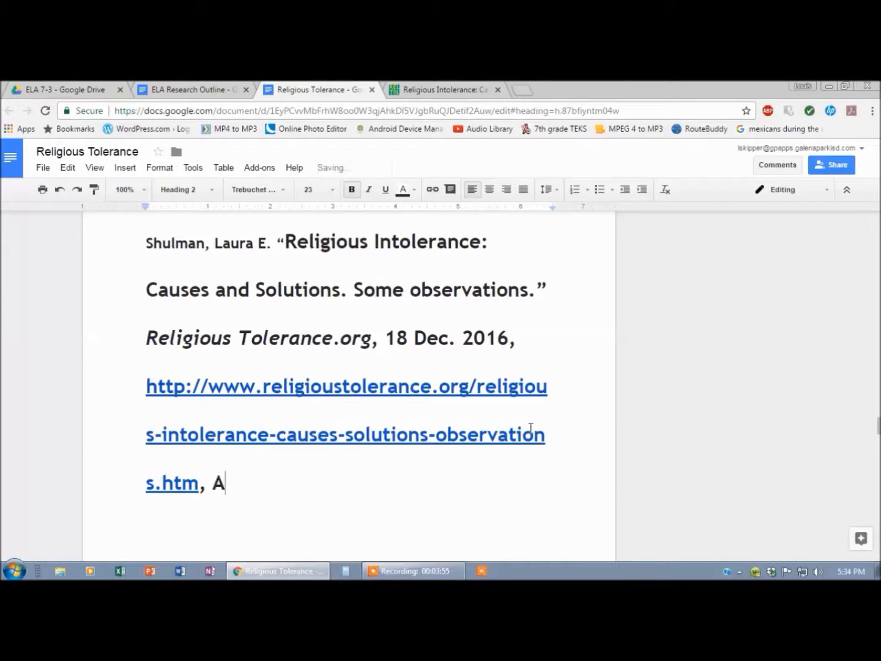
pyautogui.write('ccessed')
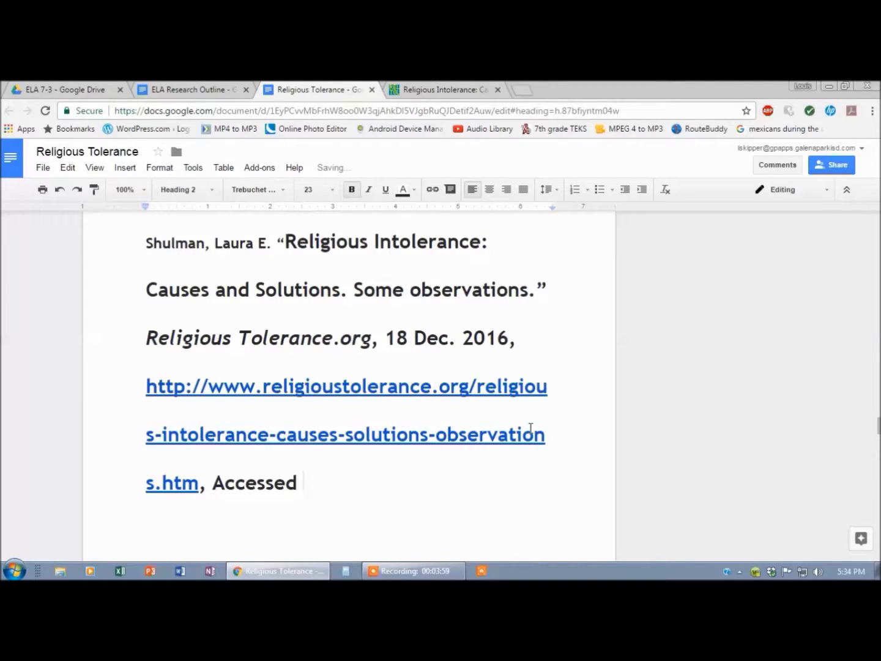
pyautogui.write(' 22 Apr')
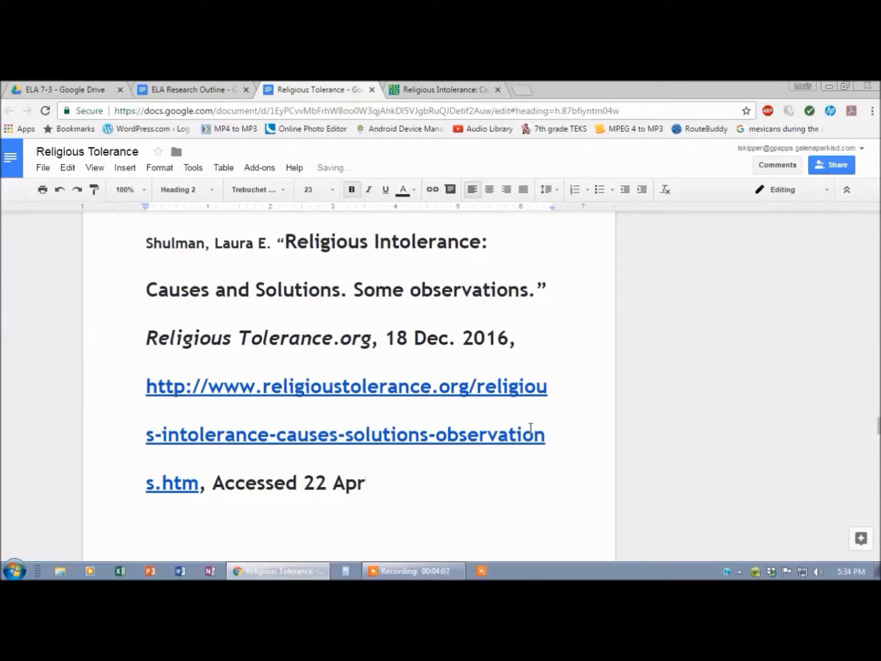
pyautogui.write('. 217.')
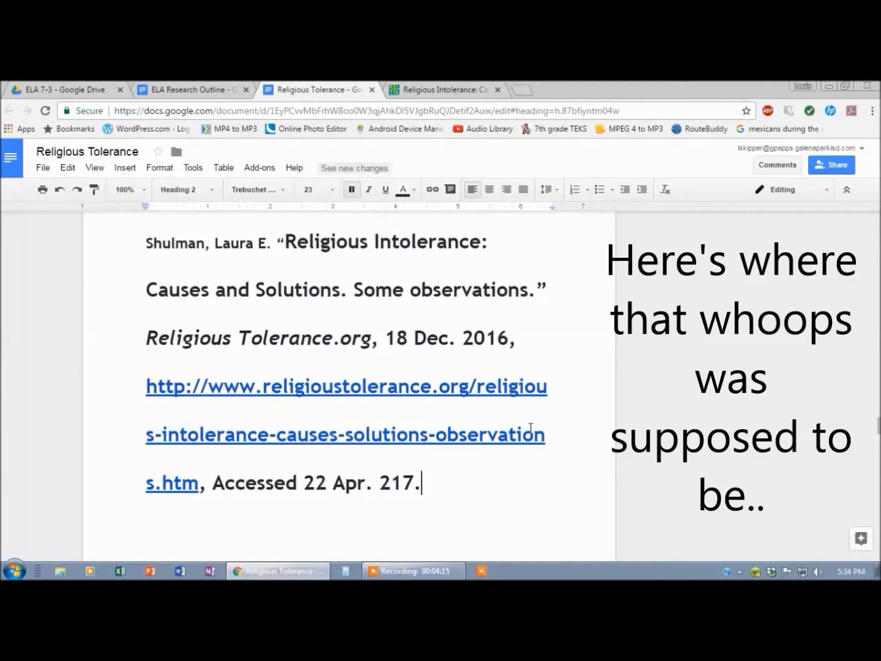
# - Format the whole citation as Normal text in Times New Roman, 12 pt
pyautogui.scroll(1, 468, 468)
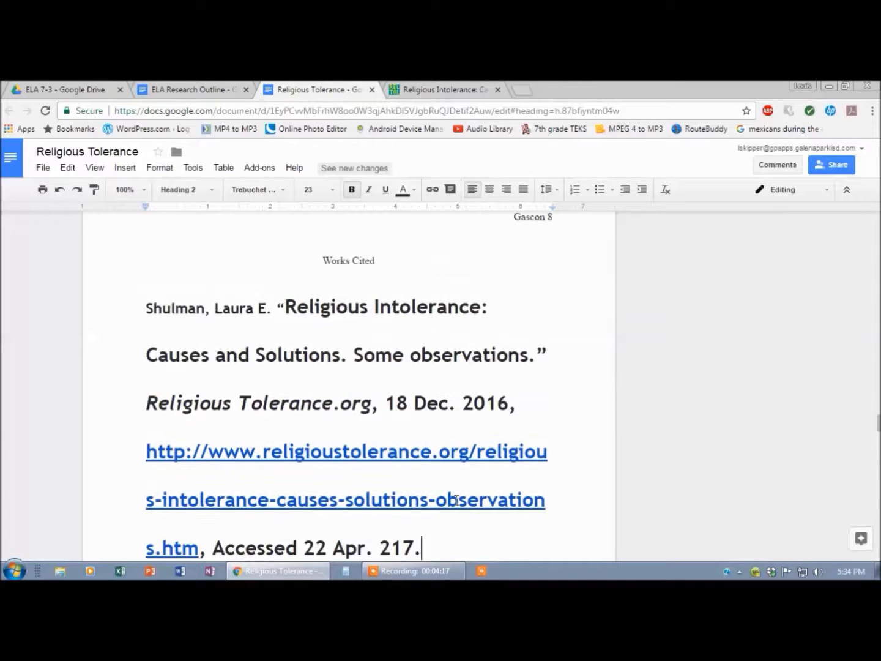
pyautogui.moveTo(435, 553); pyautogui.dragTo(140, 258)
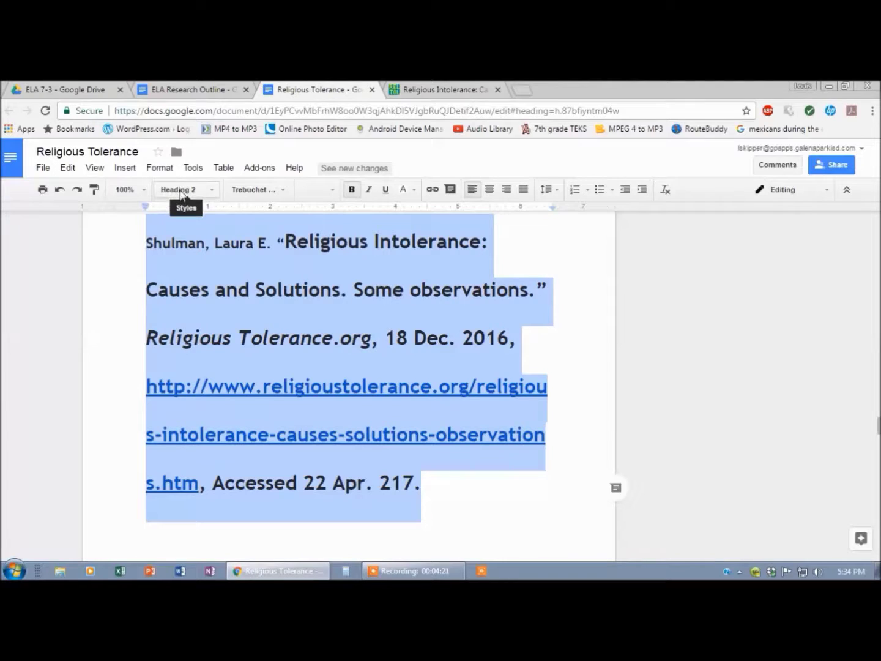
pyautogui.click(211, 190)
pyautogui.click(210, 217)
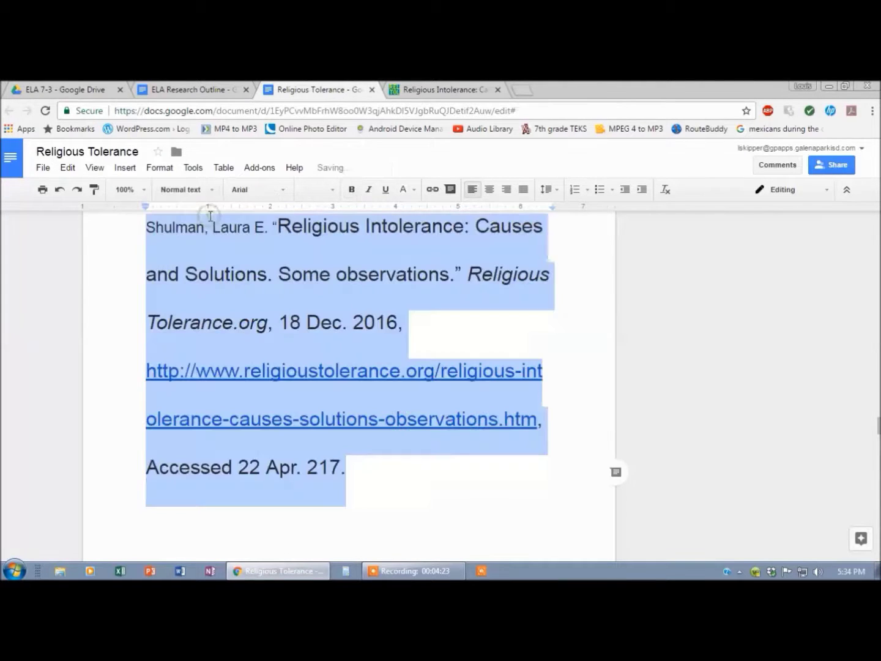
pyautogui.click(284, 191)
pyautogui.click(279, 211)
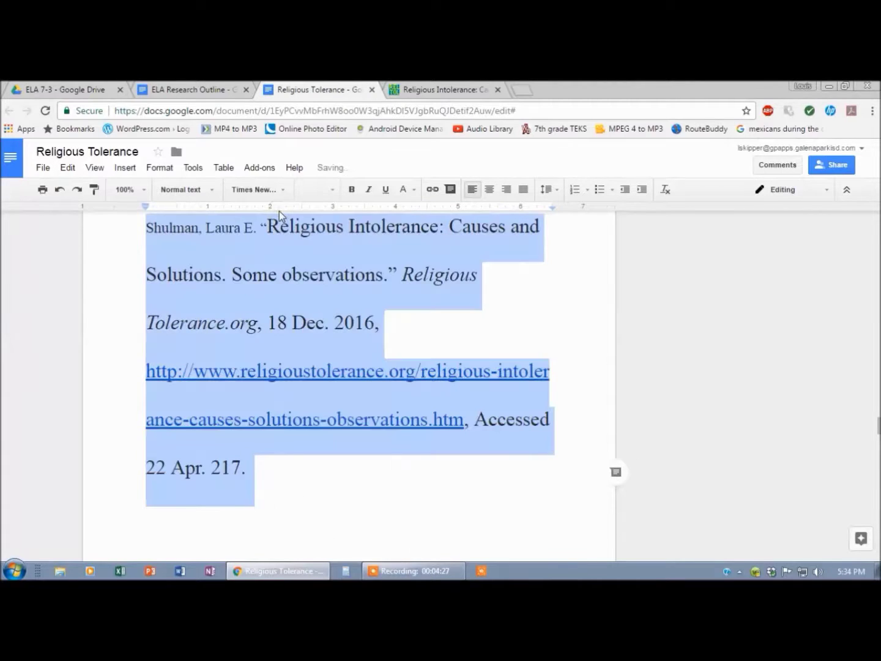
pyautogui.click(332, 191)
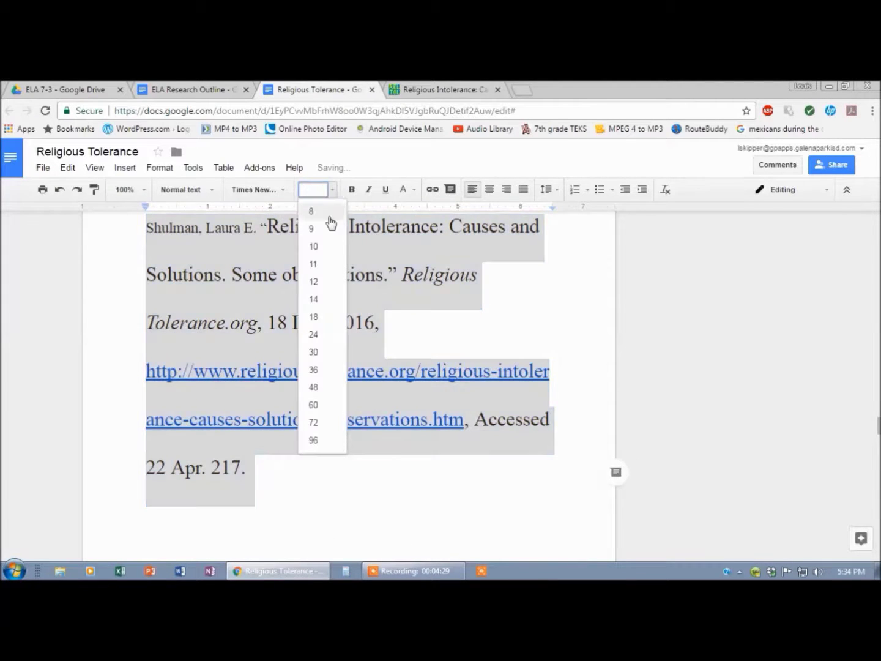
pyautogui.click(316, 282)
pyautogui.click(355, 251)
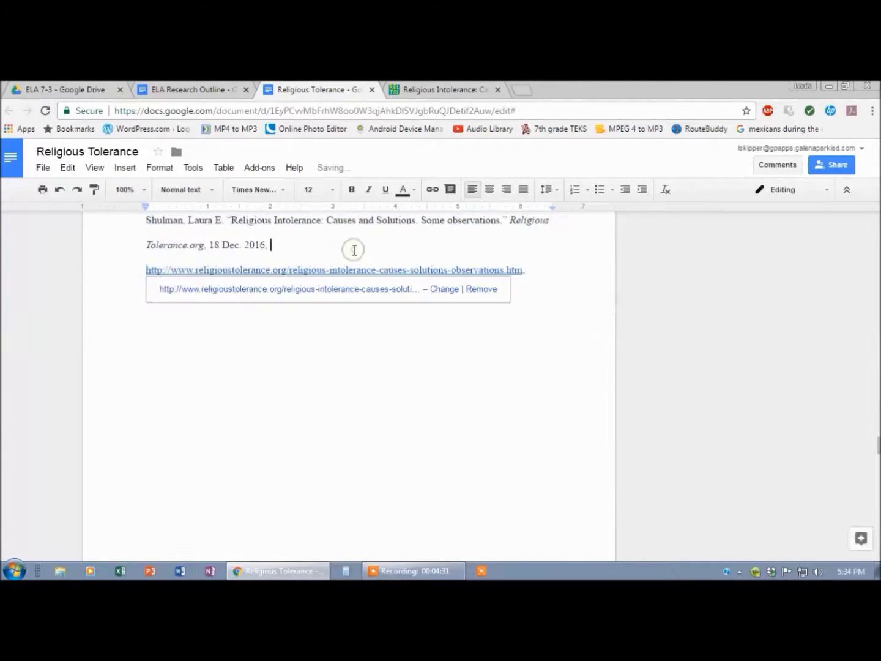
pyautogui.scroll(2, 354, 256)
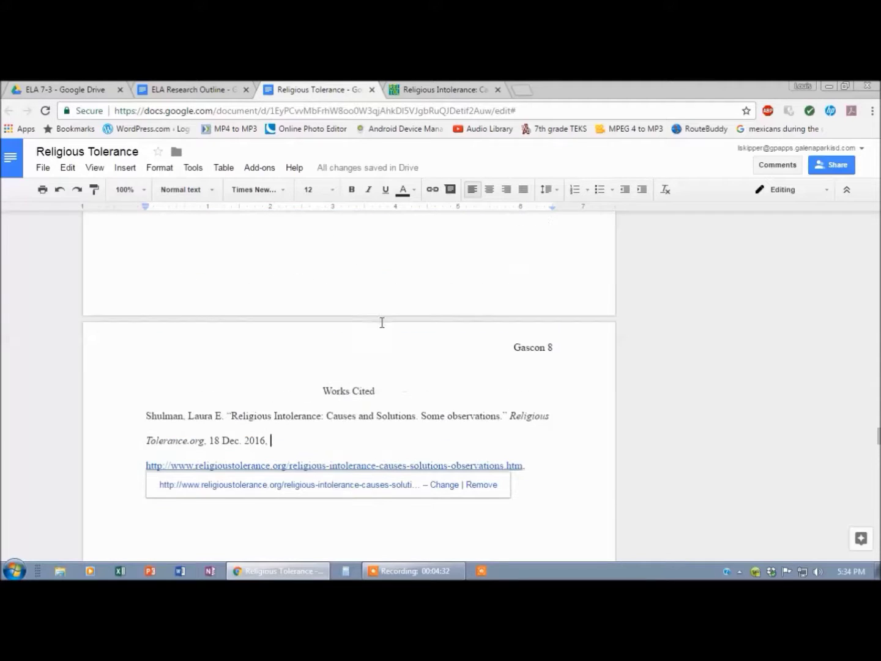
pyautogui.click(416, 517)
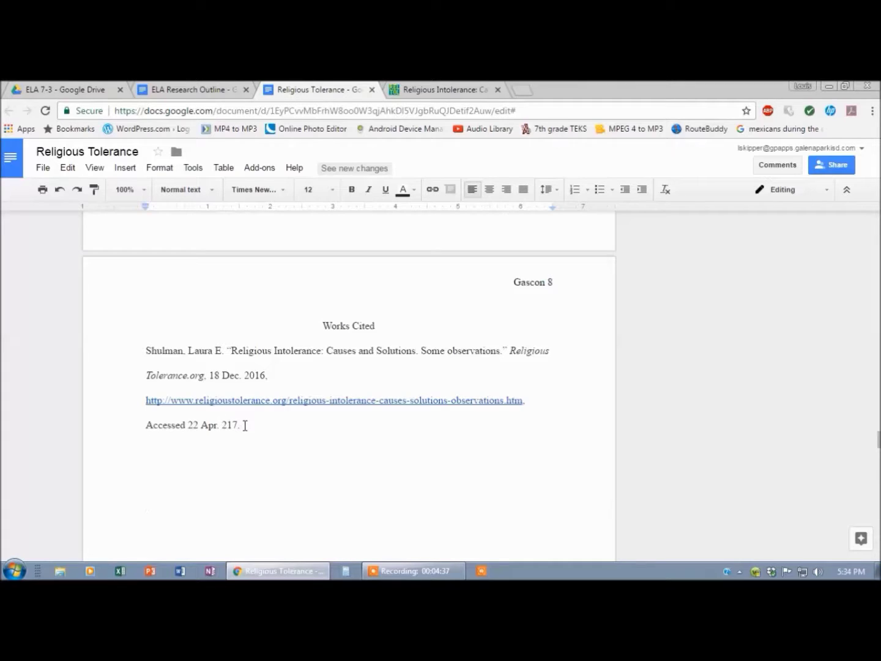
# - Indent the Shulman citation half an inch on the ruler, with its first line back at the margin
pyautogui.moveTo(245, 426); pyautogui.dragTo(143, 382)
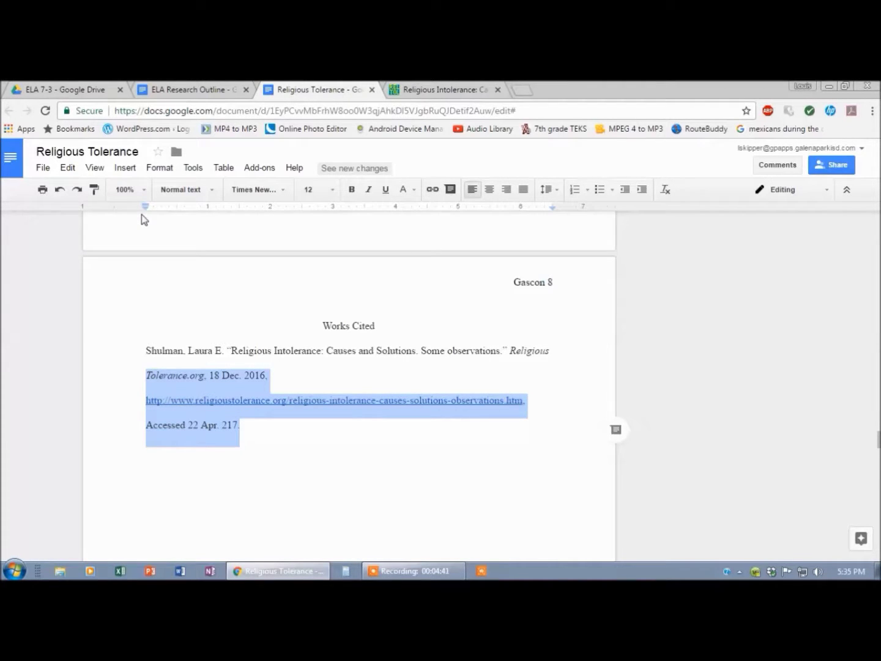
pyautogui.moveTo(145, 208); pyautogui.dragTo(178, 211)
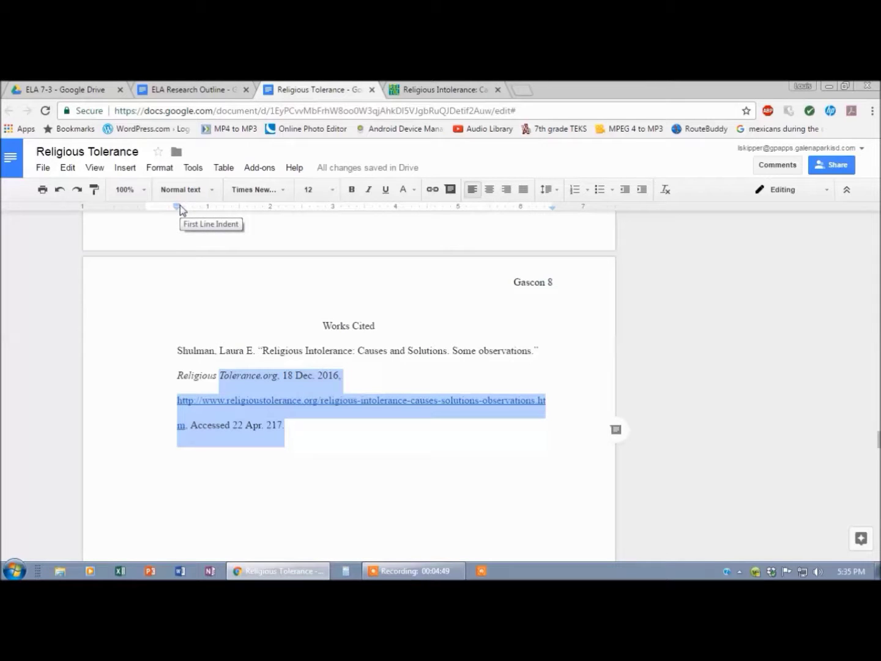
pyautogui.moveTo(179, 206); pyautogui.dragTo(149, 206)
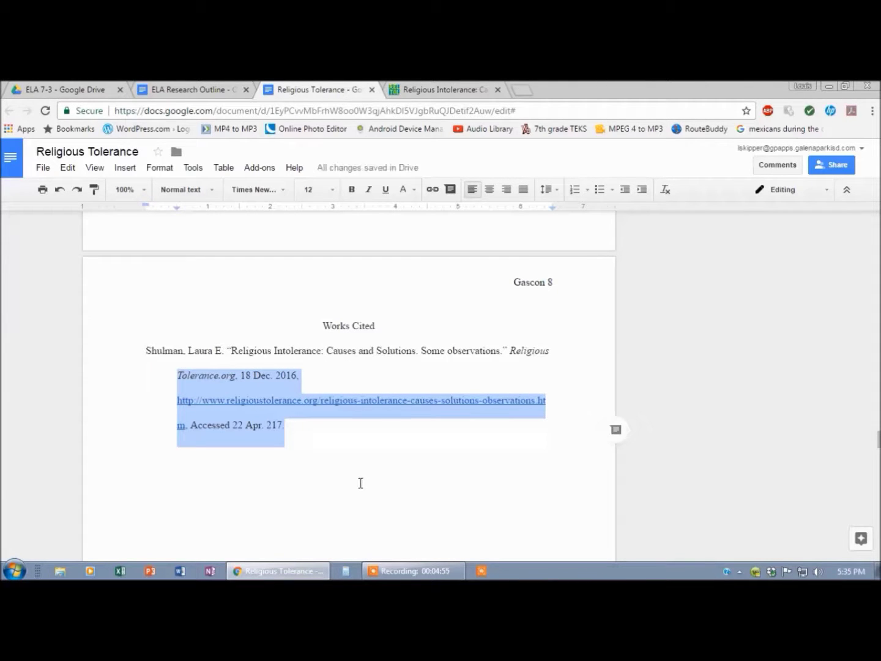
pyautogui.doubleClick(344, 456)
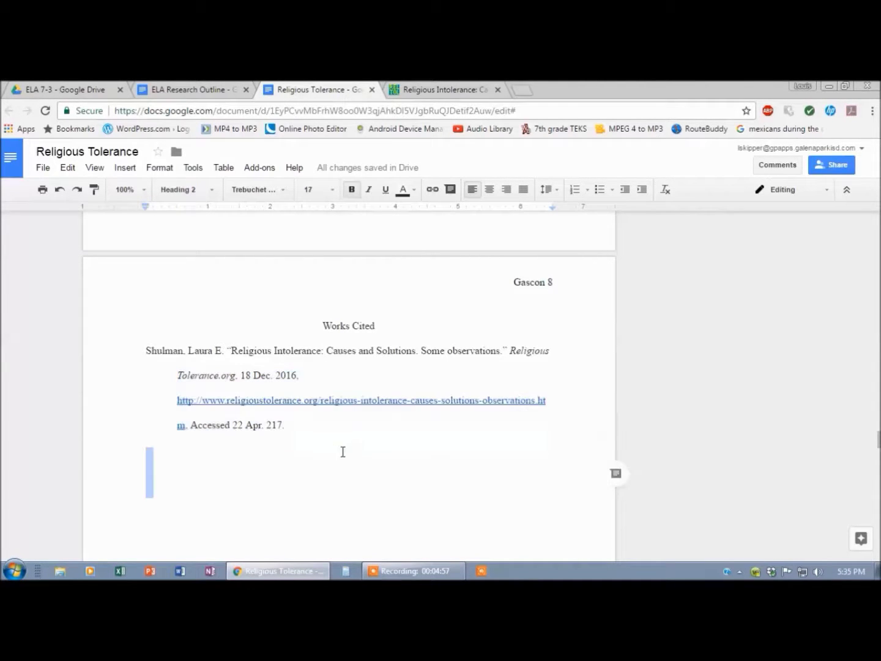
# - Break the Shulman URL after religioustolerance.org/ and indent the remainder with a tab
pyautogui.click(321, 401)
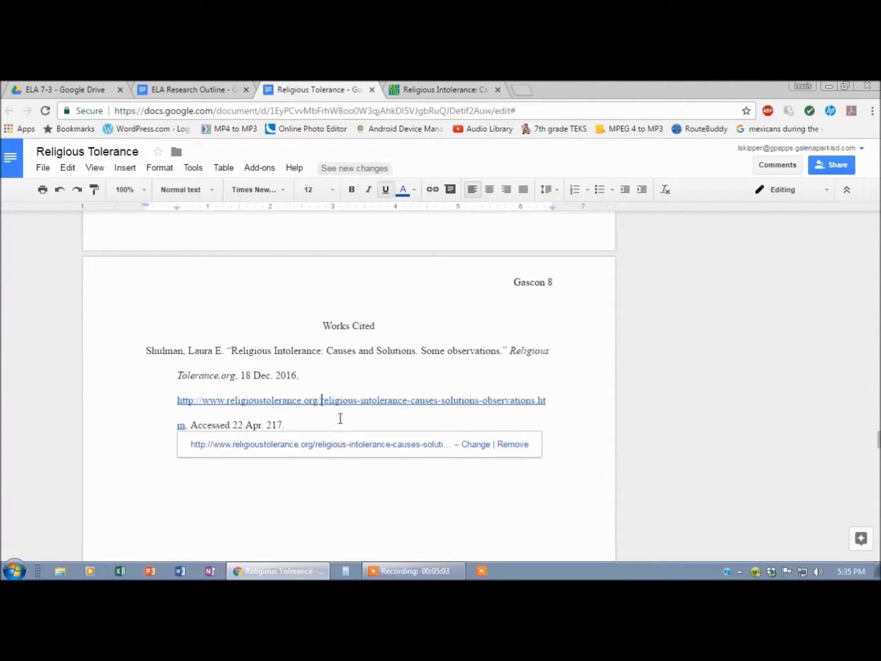
pyautogui.press('Return')
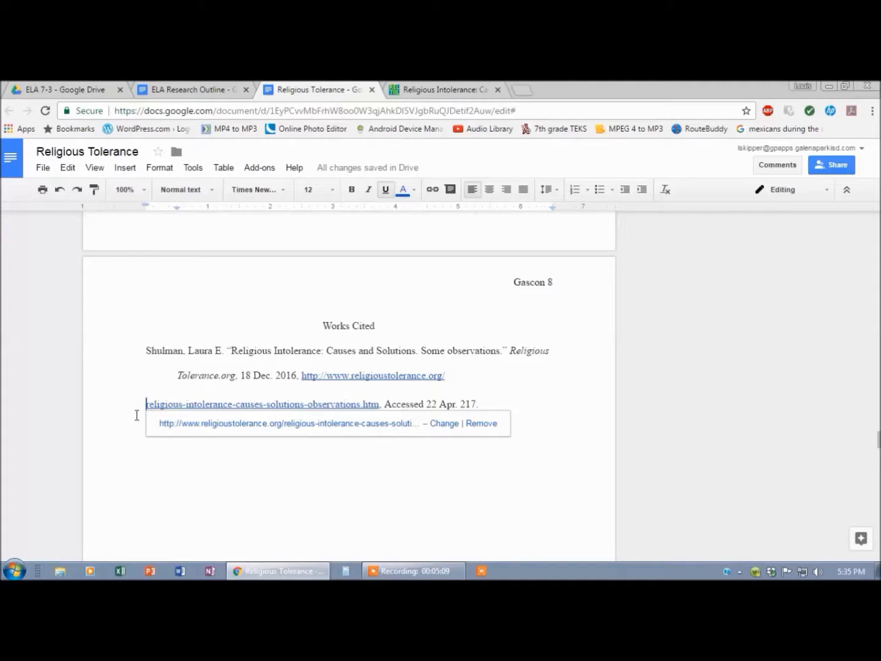
pyautogui.press('Tab')
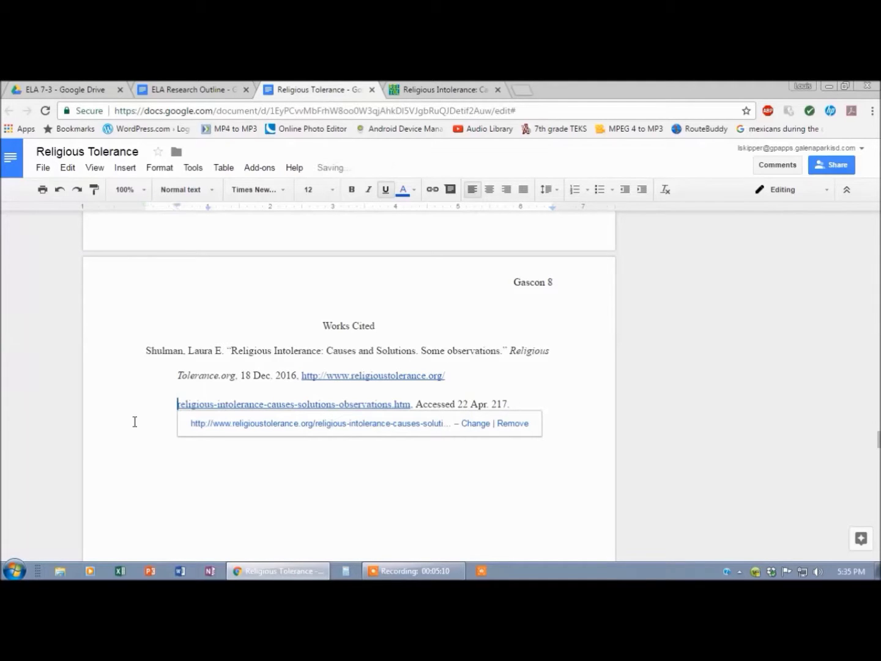
pyautogui.click(438, 469)
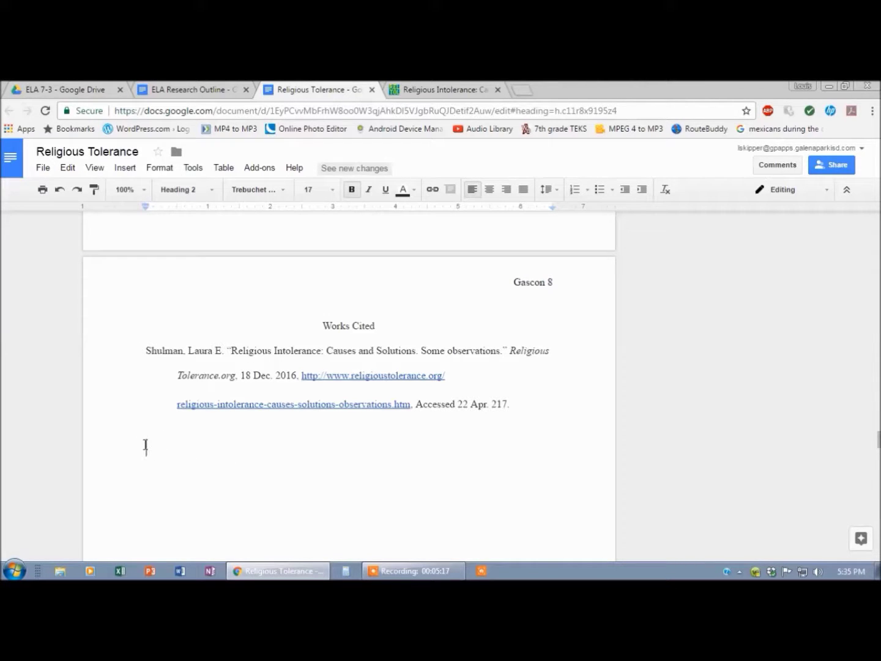
# - Copy the dosomething.org source URL from the ELA Research Outline and select Chrome's address bar
pyautogui.click(181, 90)
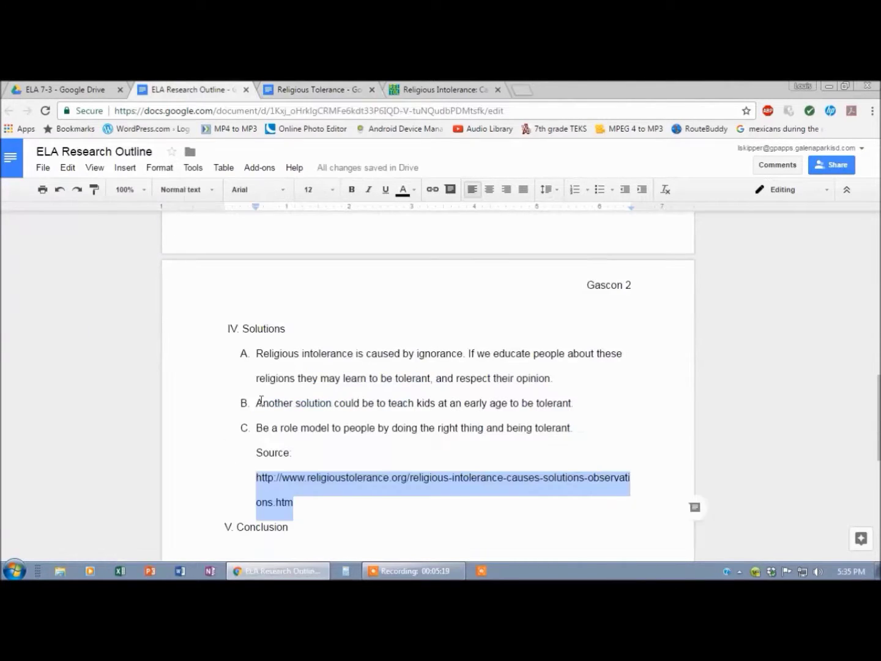
pyautogui.scroll(3, 303, 441)
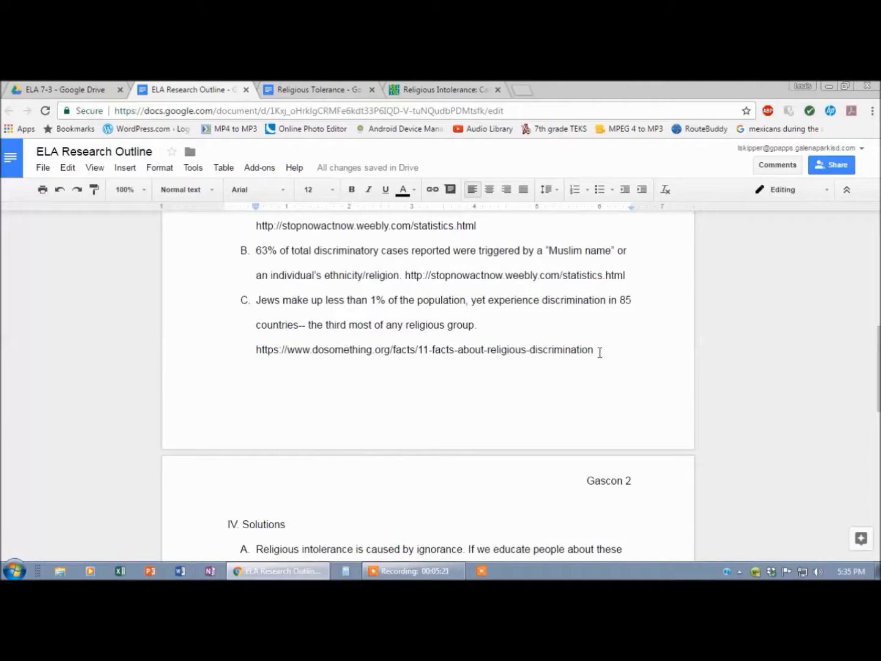
pyautogui.moveTo(599, 352); pyautogui.dragTo(255, 357)
pyautogui.hotkey('ctrl', 'c')
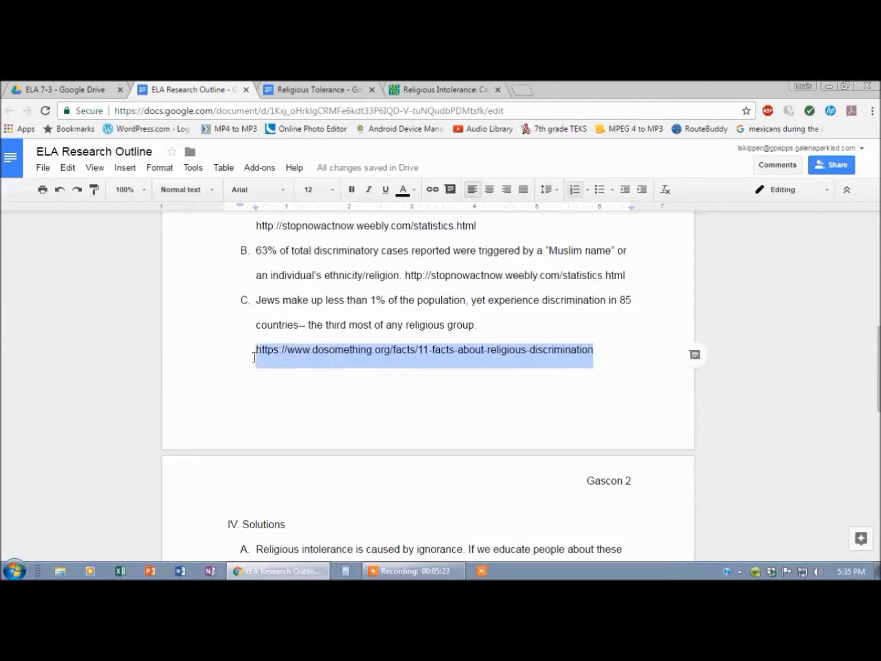
pyautogui.click(435, 90)
pyautogui.click(427, 115)
# - Load the DoSomething.org '11 Facts About Religious Discrimination' article from the pasted address
pyautogui.hotkey('ctrl', 'v')
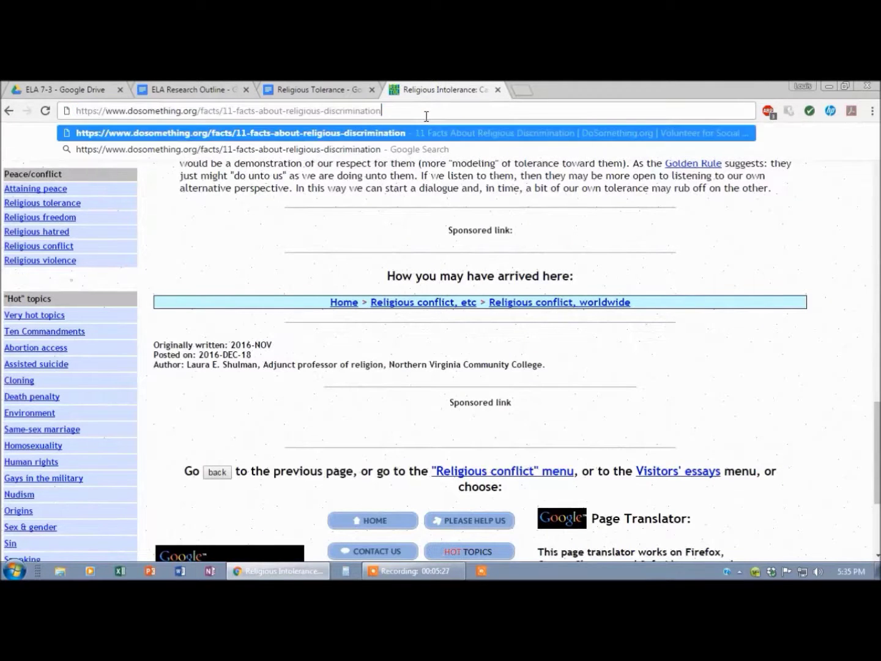
pyautogui.press('Return')
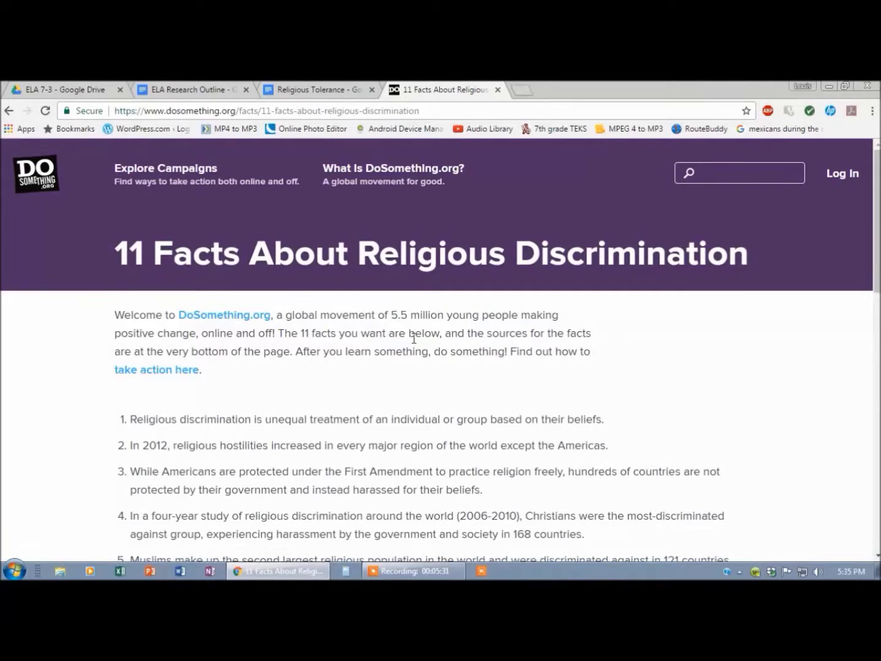
pyautogui.scroll(-6, 424, 471)
pyautogui.scroll(6, 424, 447)
pyautogui.click(289, 90)
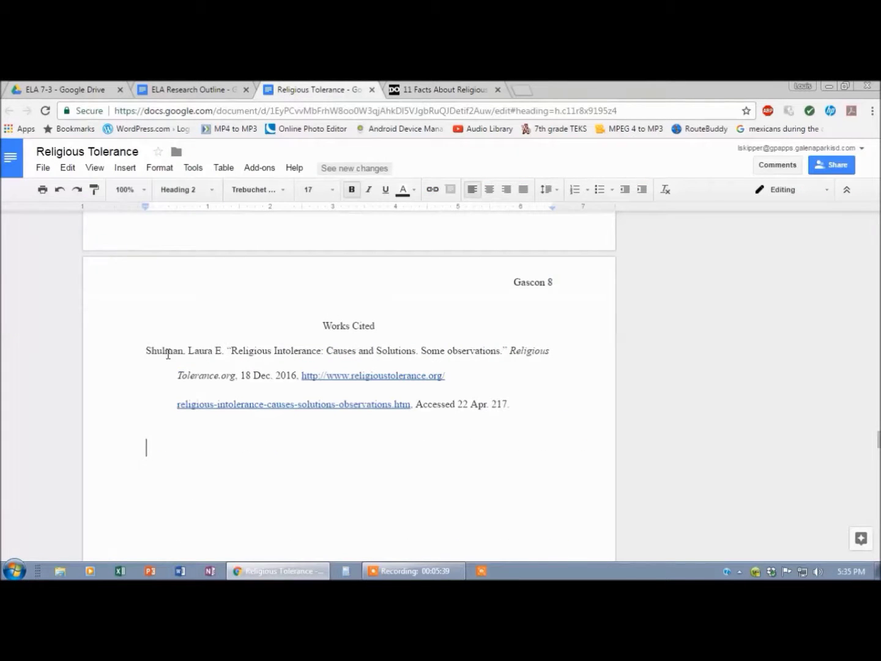
# - Add a line above Shulman with the title "11 Facts About Religious Discrimination.", correcting its spelling
pyautogui.click(143, 353)
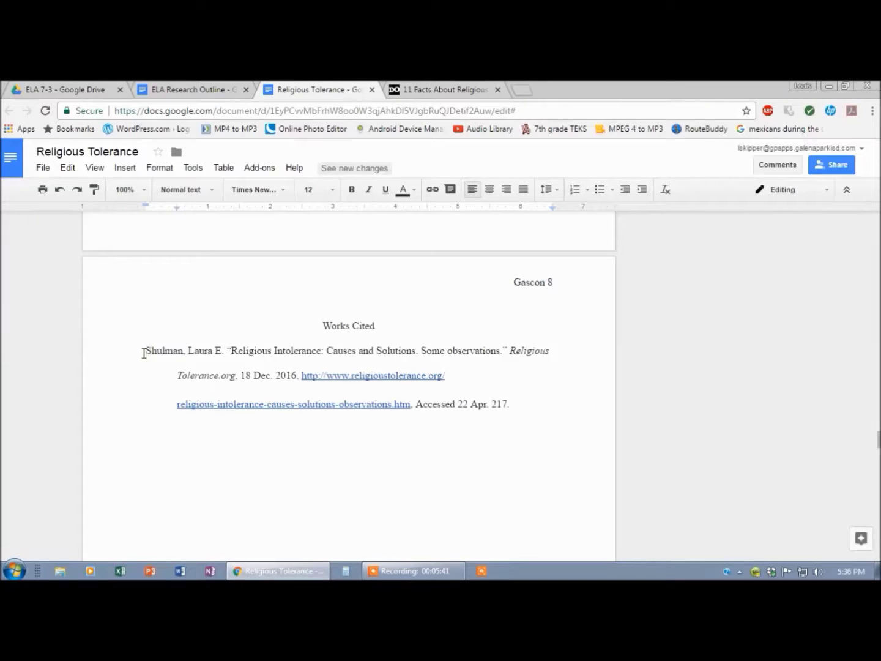
pyautogui.press('Return')
pyautogui.click(144, 351)
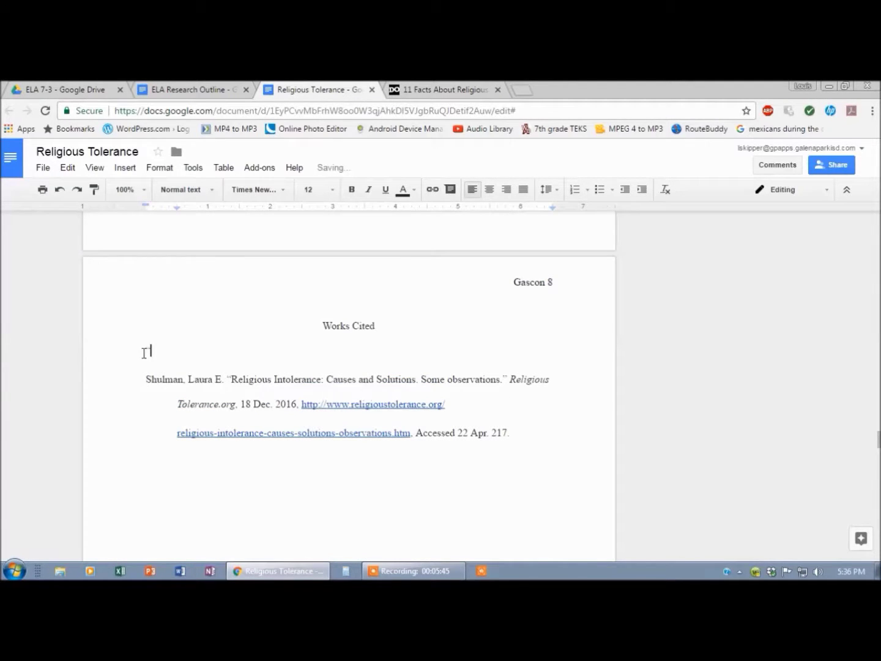
pyautogui.write('"11')
pyautogui.write(' Facts ')
pyautogui.write('About Religi')
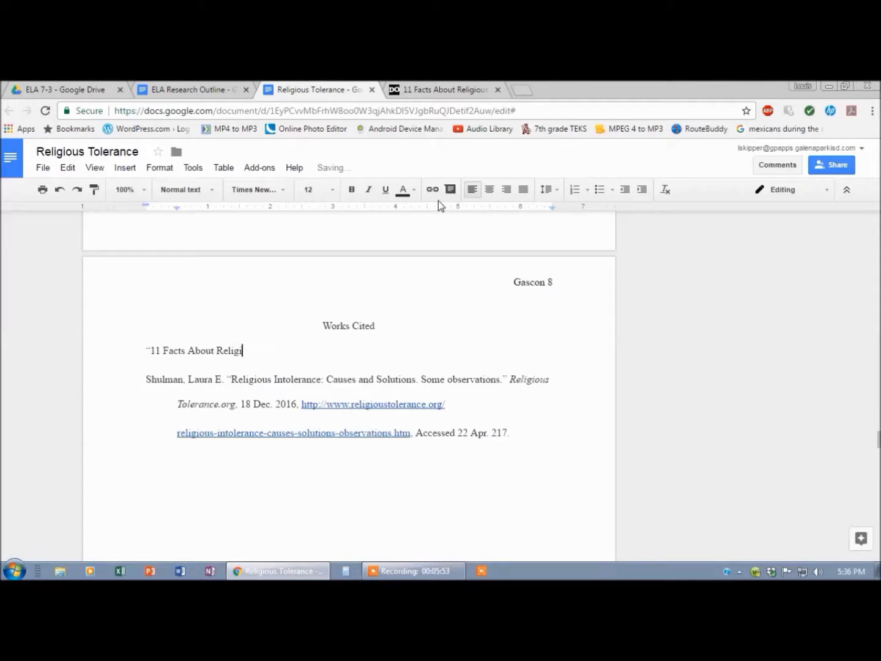
pyautogui.write('ous')
pyautogui.press('BackSpace')
pyautogui.press('BackSpace')
pyautogui.write('us')
pyautogui.click(443, 92)
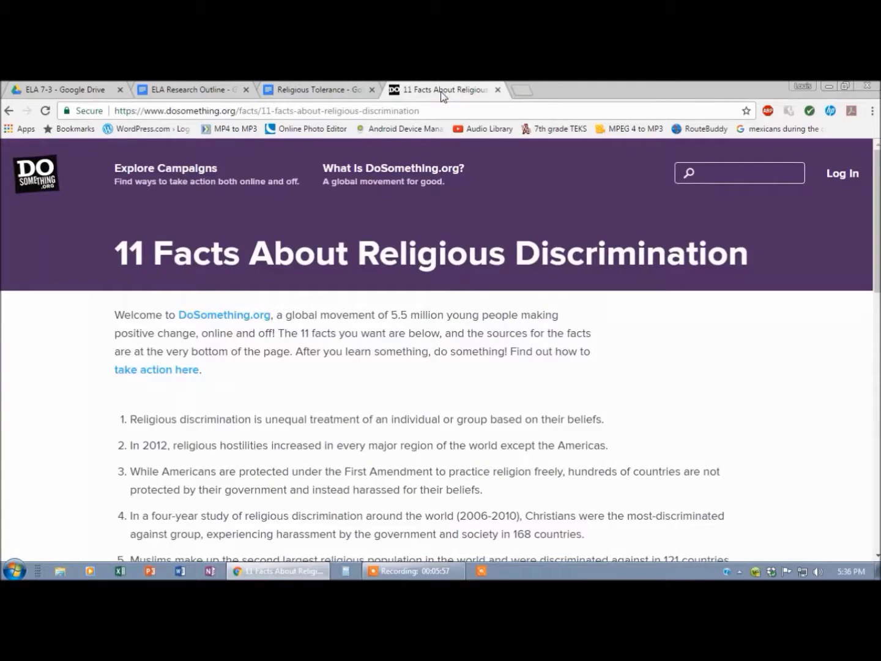
pyautogui.click(291, 91)
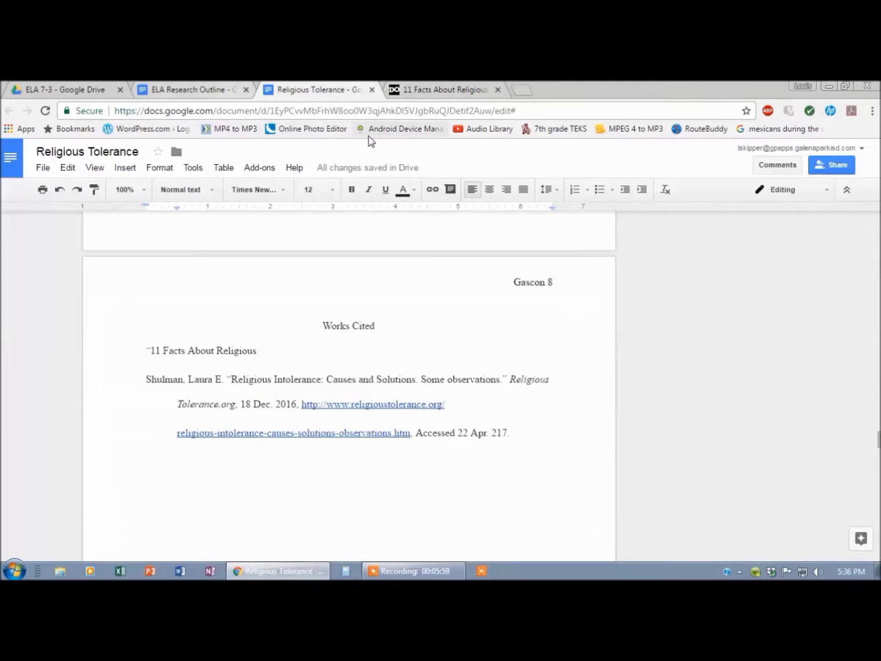
pyautogui.write('Descr')
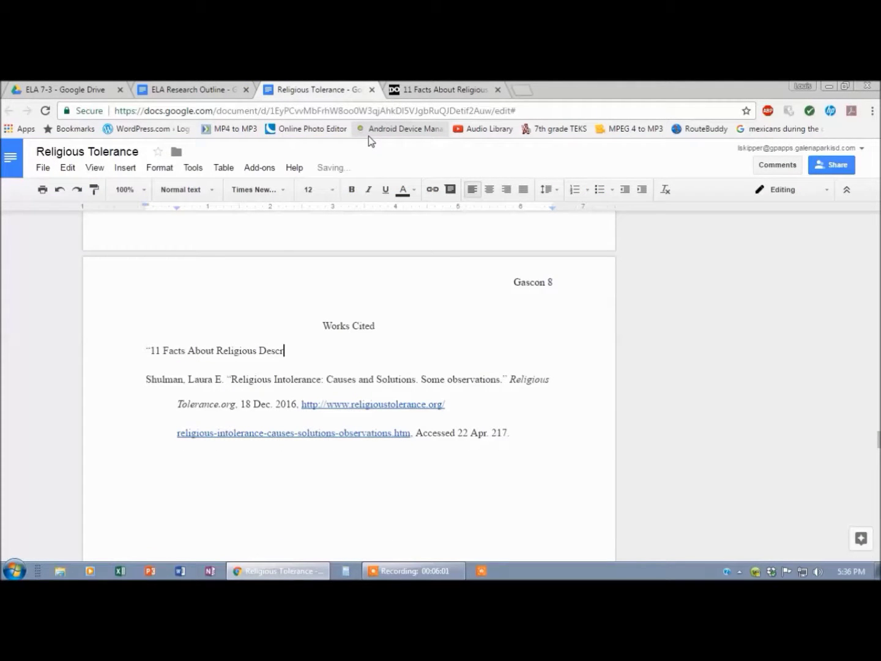
pyautogui.write('imination')
pyautogui.write('."')
pyautogui.rightClick(292, 354)
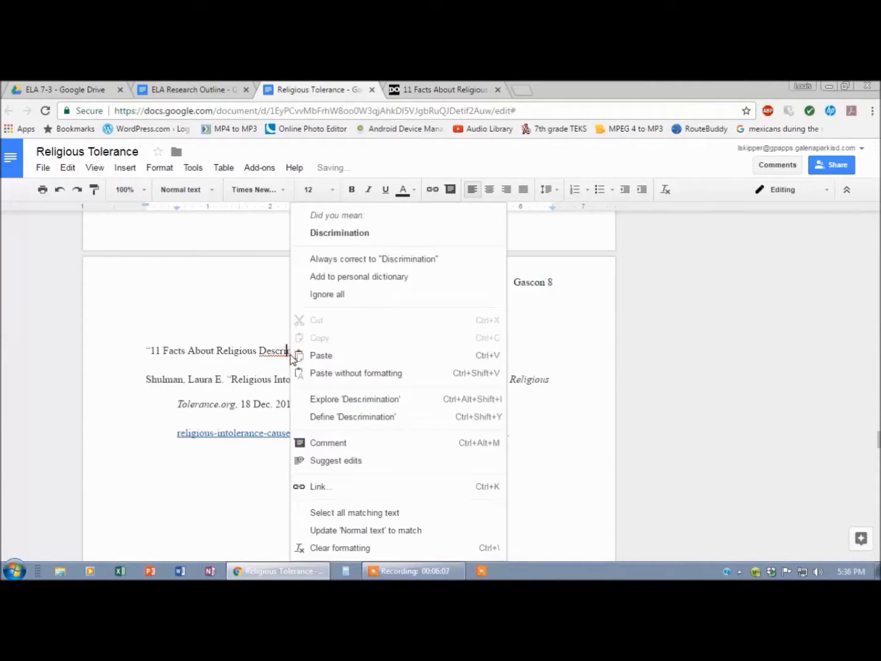
pyautogui.click(334, 233)
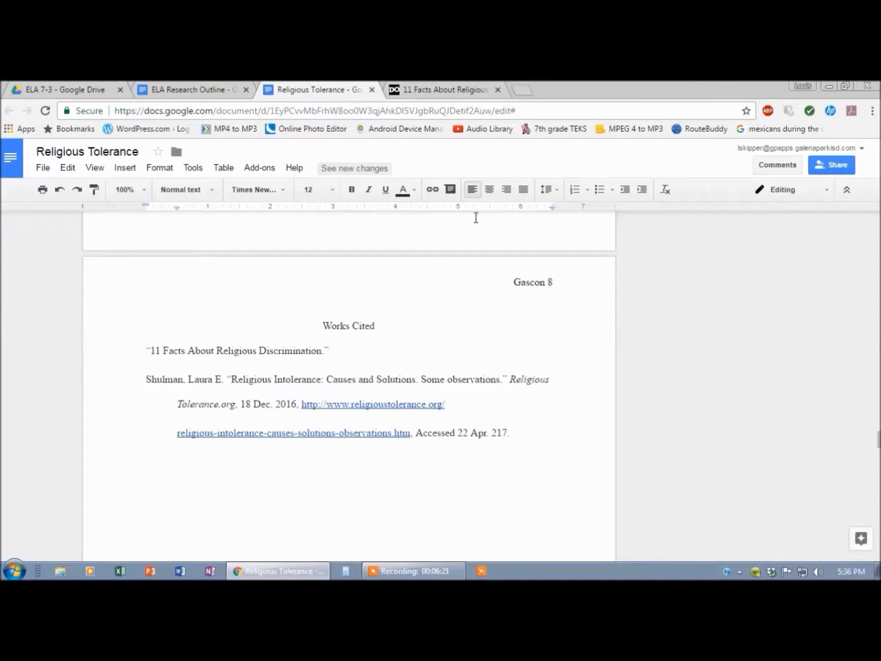
# - Add the italic site name 'DoSomething.Org,' after the quoted title
pyautogui.click(471, 93)
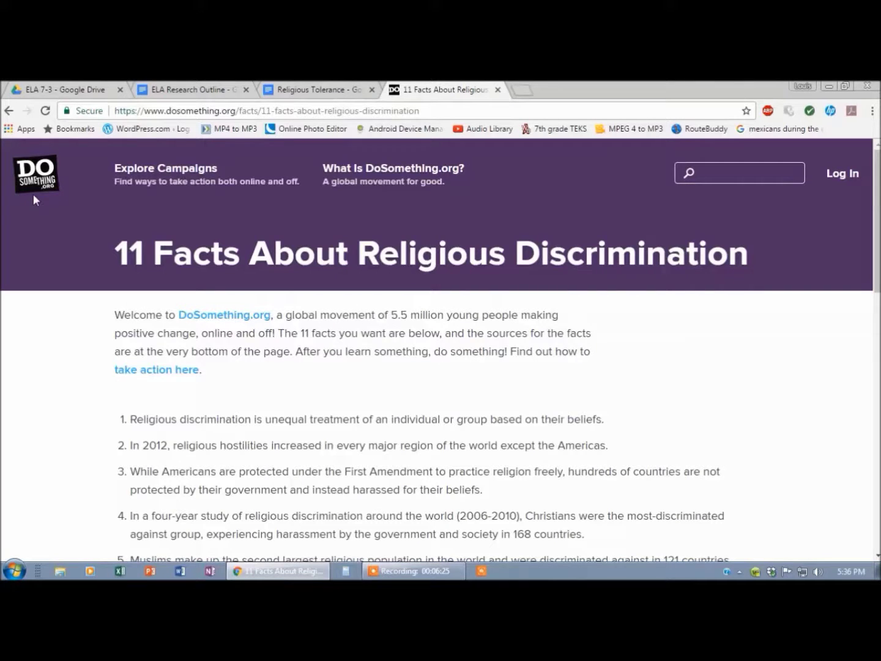
pyautogui.click(276, 93)
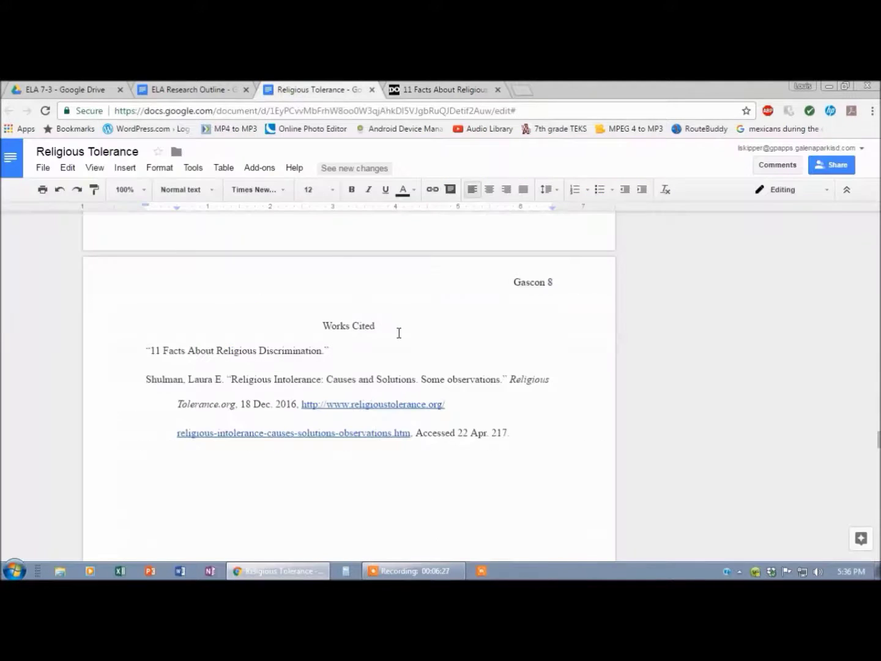
pyautogui.hotkey('ctrl', 'i')
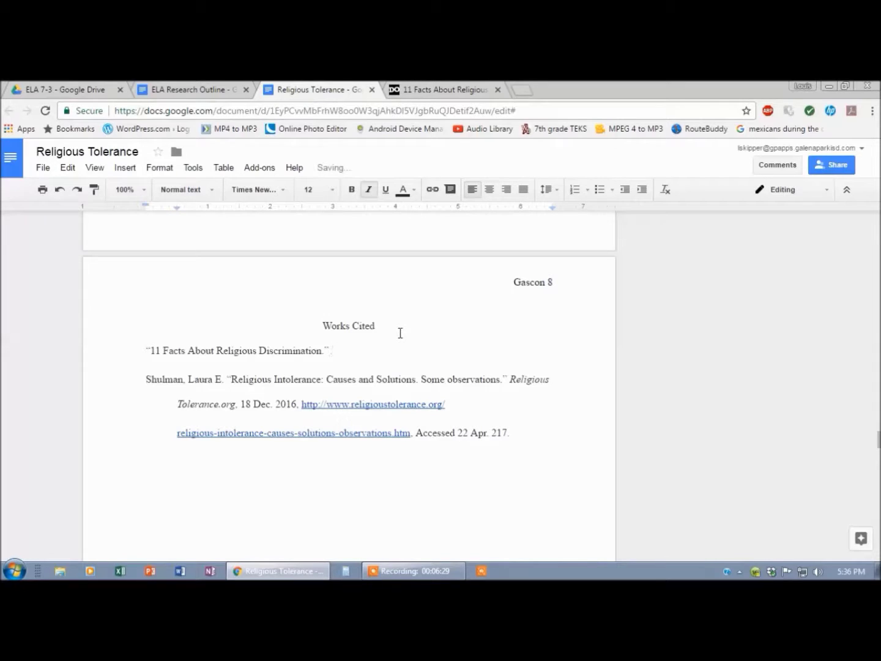
pyautogui.write('DoSomething.Org,')
pyautogui.hotkey('ctrl', 'i')
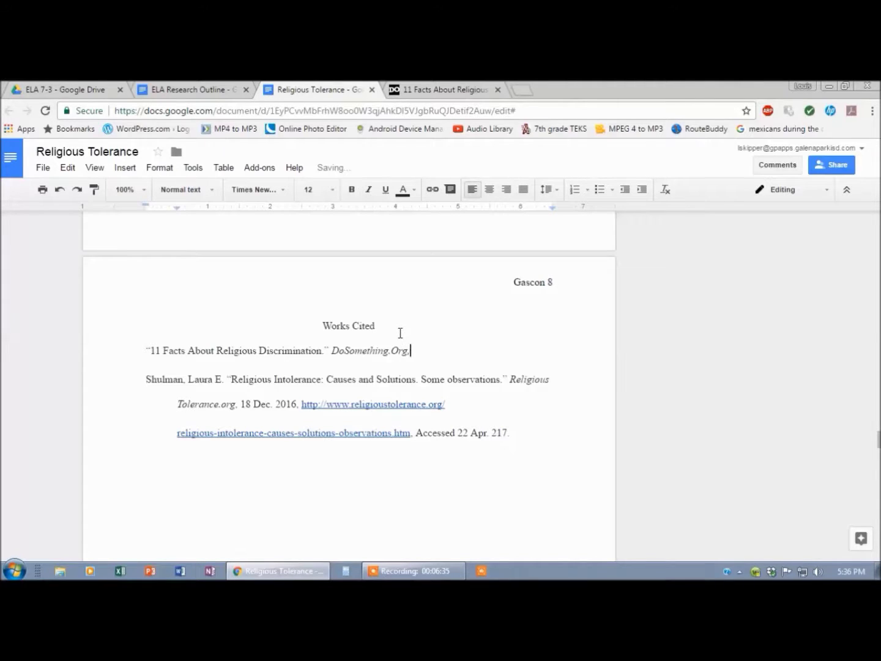
# - Copy the 11 Facts page's web address and return to the essay
pyautogui.click(436, 90)
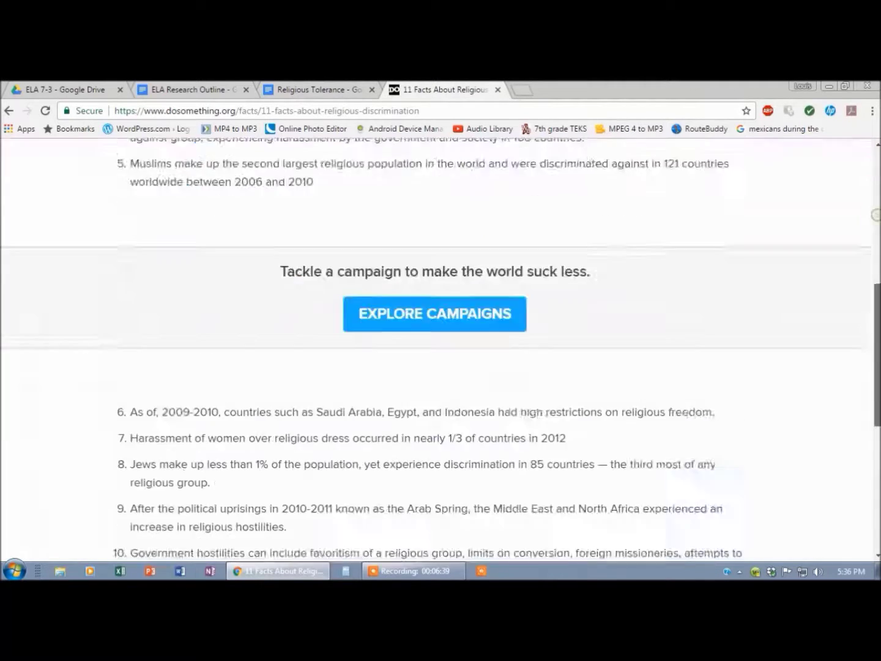
pyautogui.scroll(-5, 441, 349)
pyautogui.scroll(10, 866, 384)
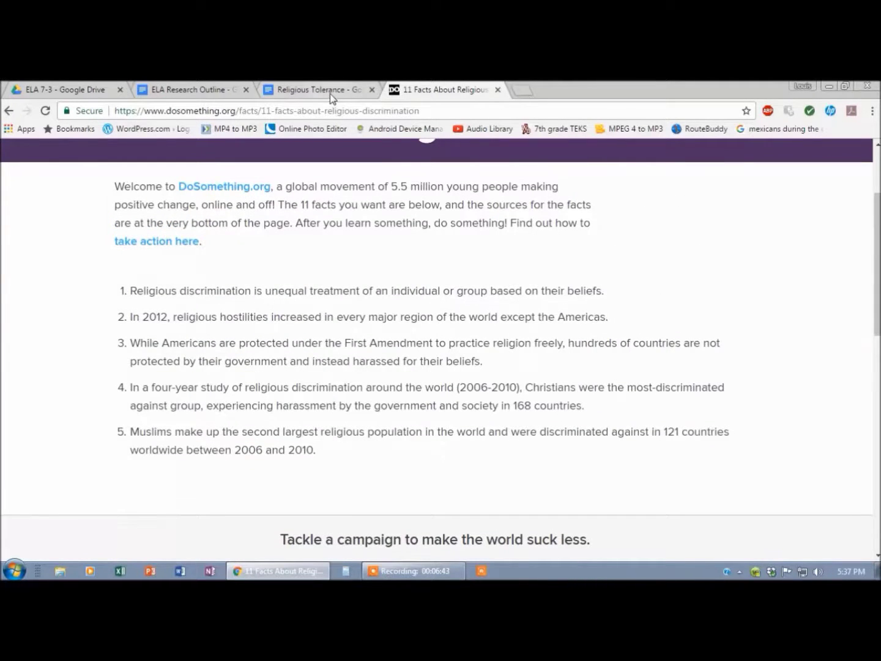
pyautogui.click(340, 112)
pyautogui.hotkey('ctrl', 'c')
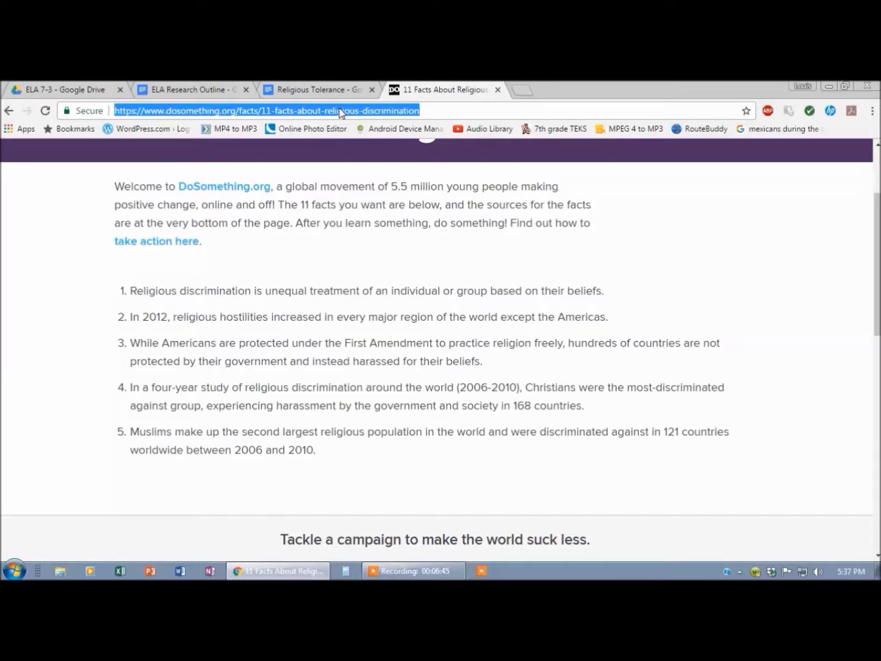
pyautogui.click(280, 89)
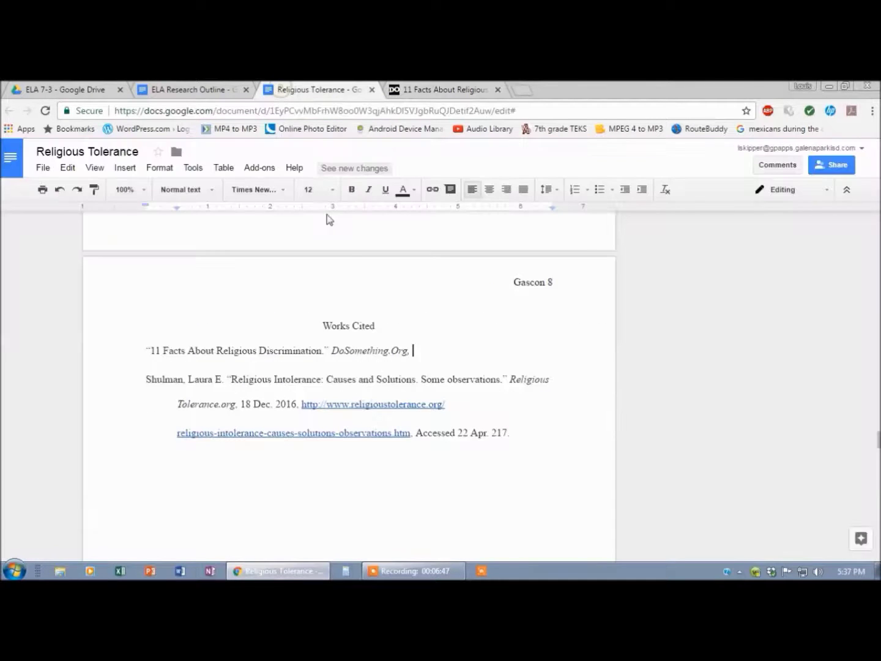
# - Paste the DoSomething address after the site name, followed by '. Accessed 22 Apr. 2017.'
pyautogui.click(480, 356)
pyautogui.hotkey('ctrl', 'v')
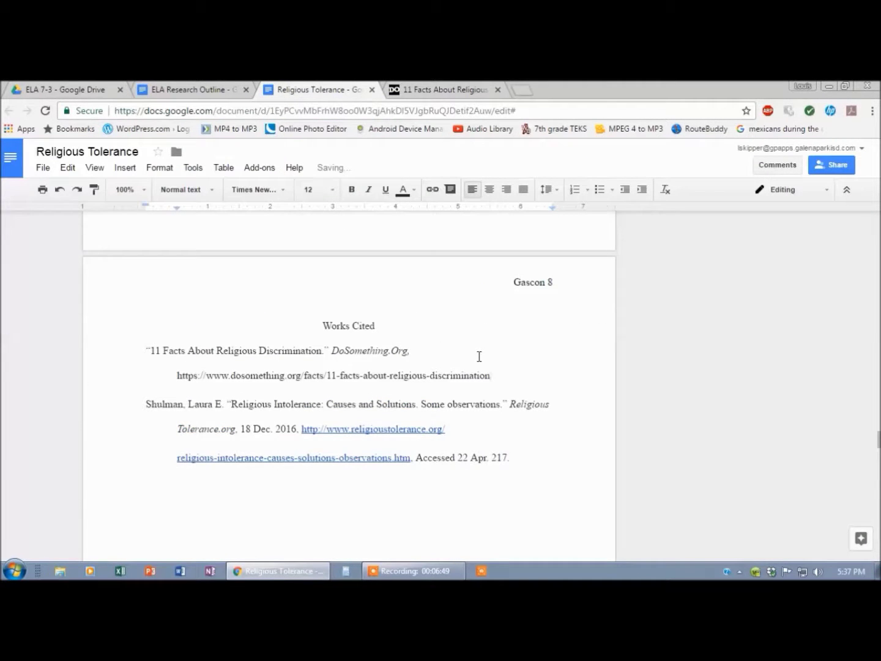
pyautogui.write('.')
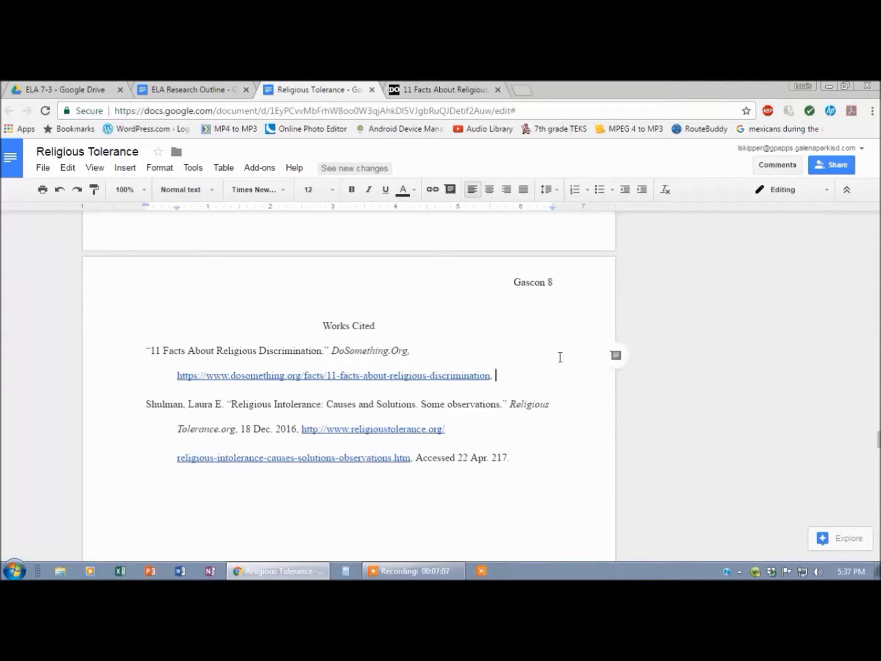
pyautogui.write('Accesse')
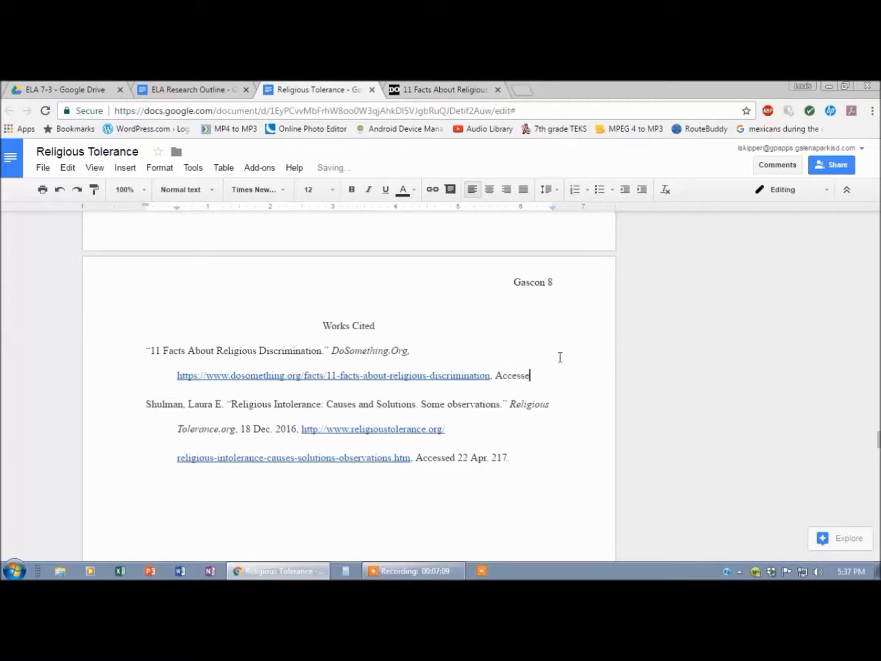
pyautogui.write('d 22 Apr')
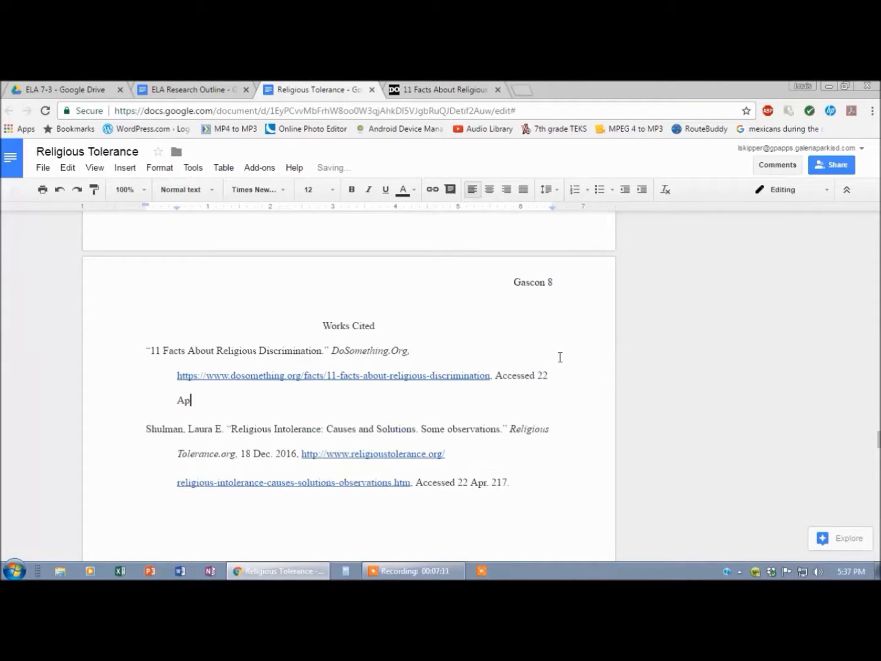
pyautogui.write('. 2017.')
# - Wrap the address before facts/ onto an indented second line
pyautogui.click(306, 377)
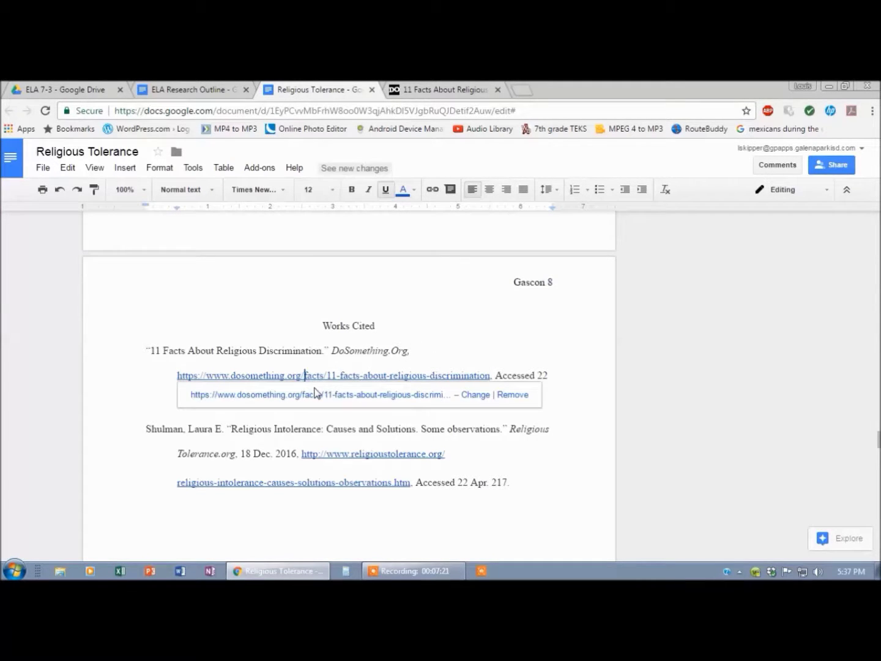
pyautogui.press('Return')
pyautogui.press('Tab')
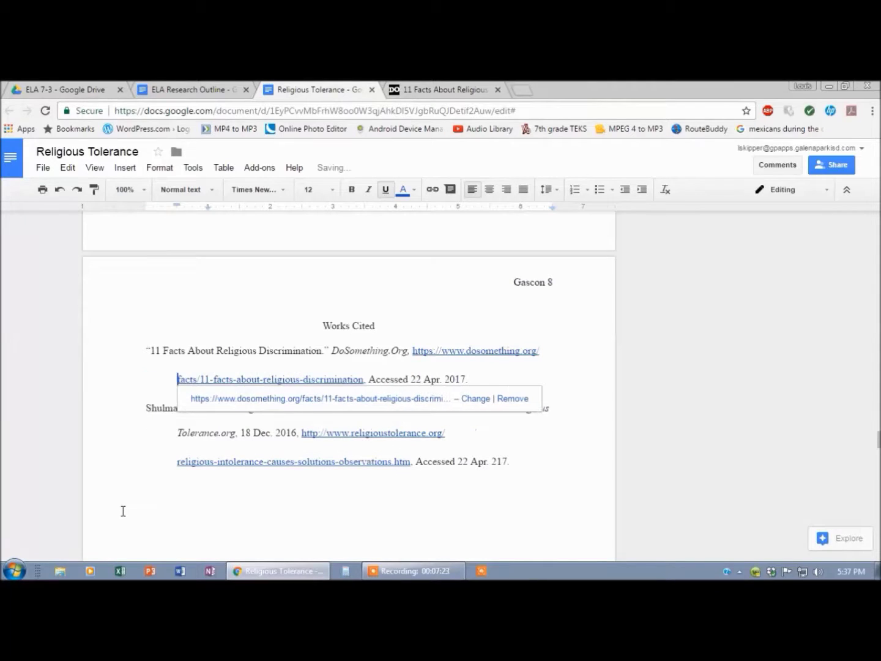
pyautogui.click(530, 503)
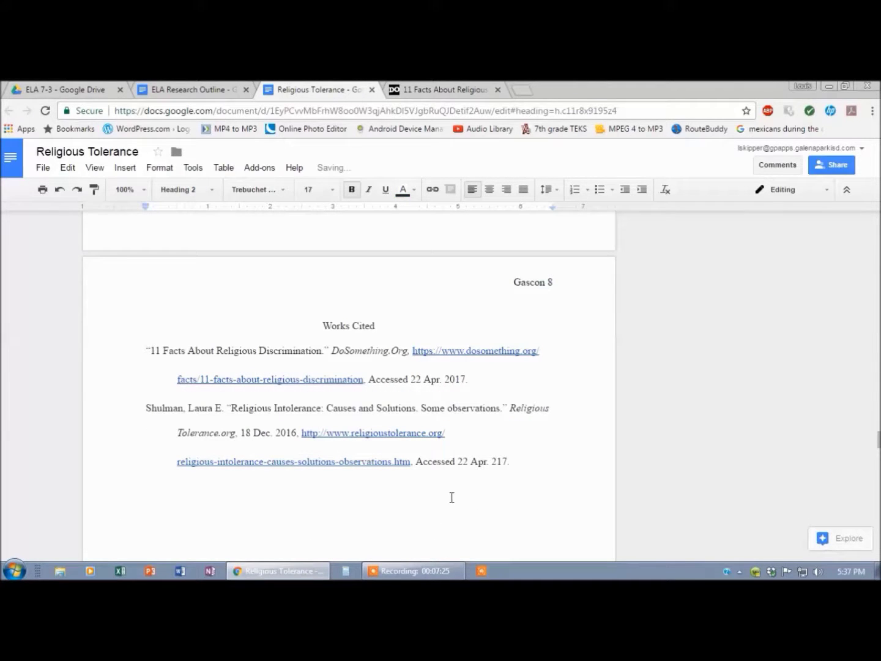
pyautogui.click(218, 91)
# - Copy the stopnowactnow Statistics address from the outline and load it in Chrome
pyautogui.scroll(3, 307, 328)
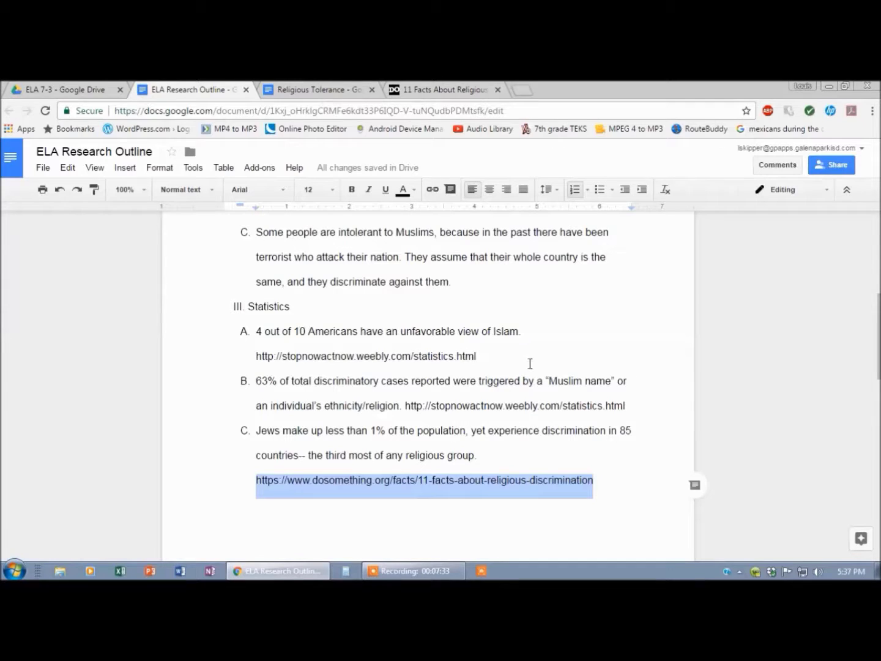
pyautogui.moveTo(511, 357); pyautogui.dragTo(260, 353)
pyautogui.hotkey('ctrl', 'c')
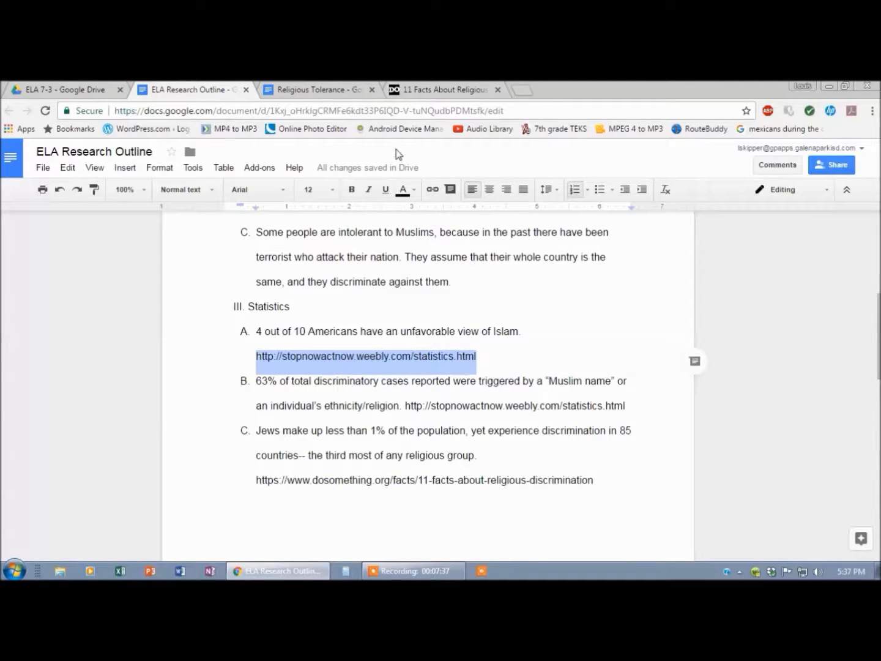
pyautogui.click(416, 90)
pyautogui.click(418, 110)
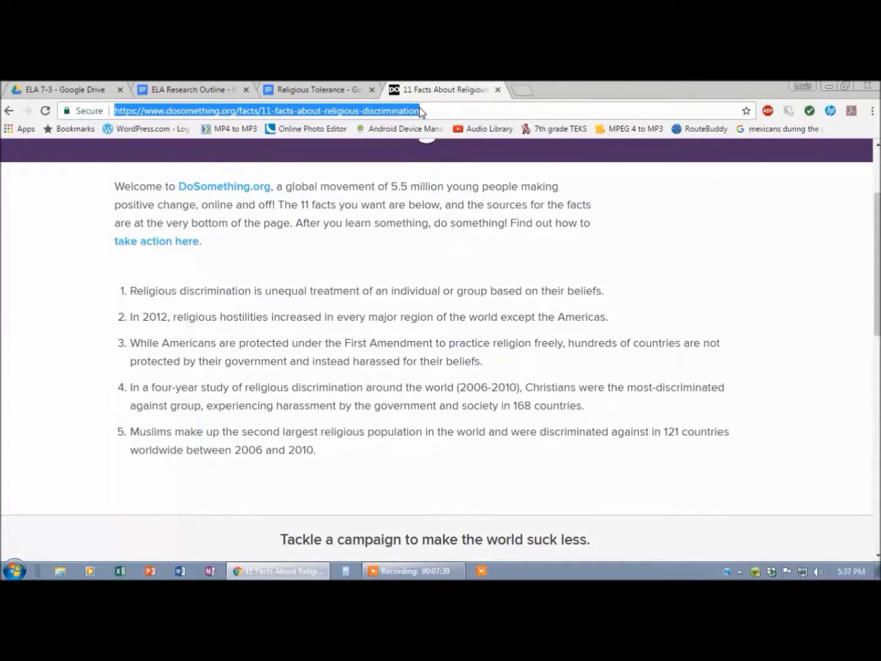
pyautogui.hotkey('ctrl', 'v')
pyautogui.press('Return')
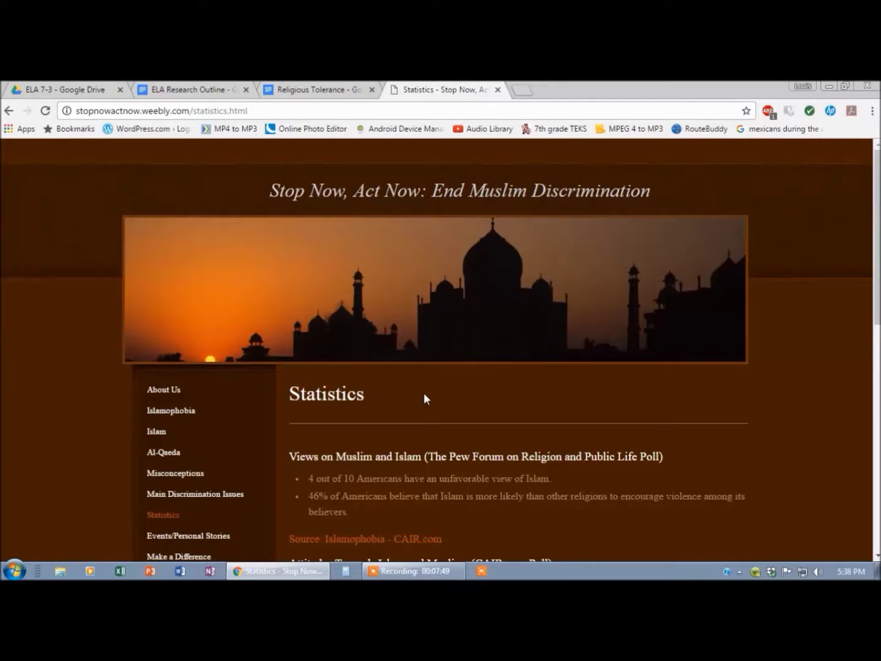
pyautogui.scroll(-3, 423, 393)
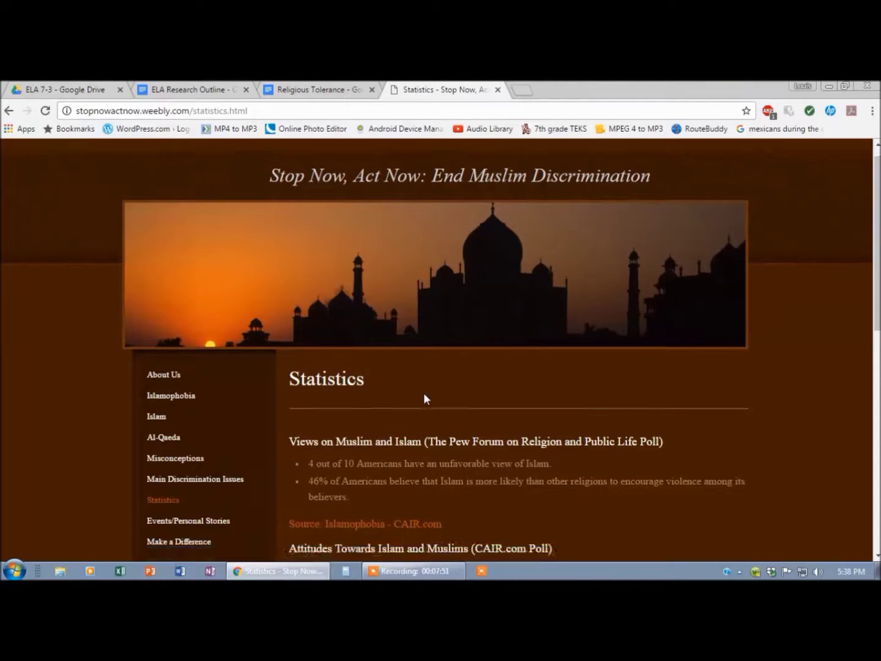
pyautogui.scroll(3, 370, 484)
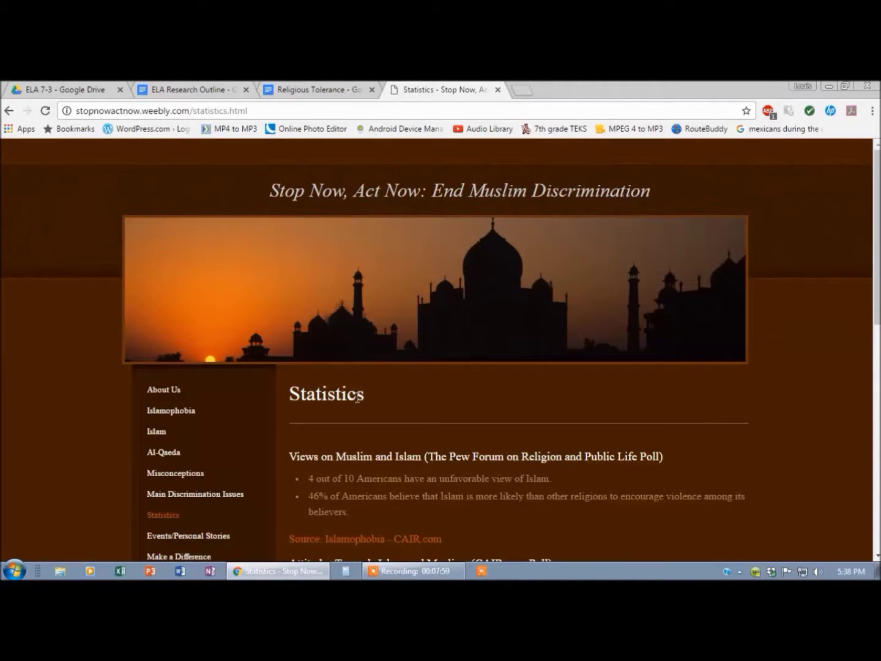
# - Type the third entry's title "Statistics." and correct its misspelling
pyautogui.click(315, 91)
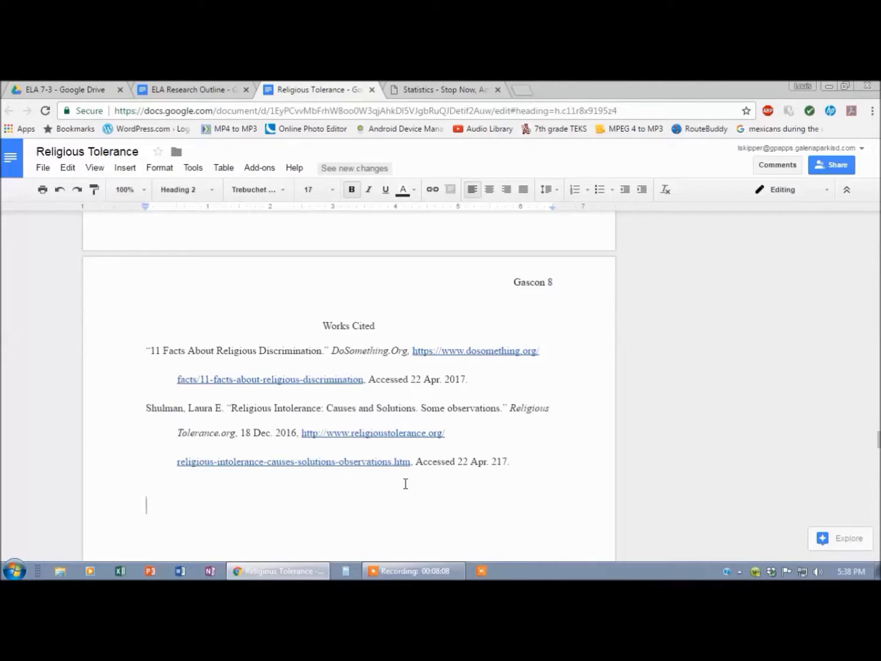
pyautogui.write('"S')
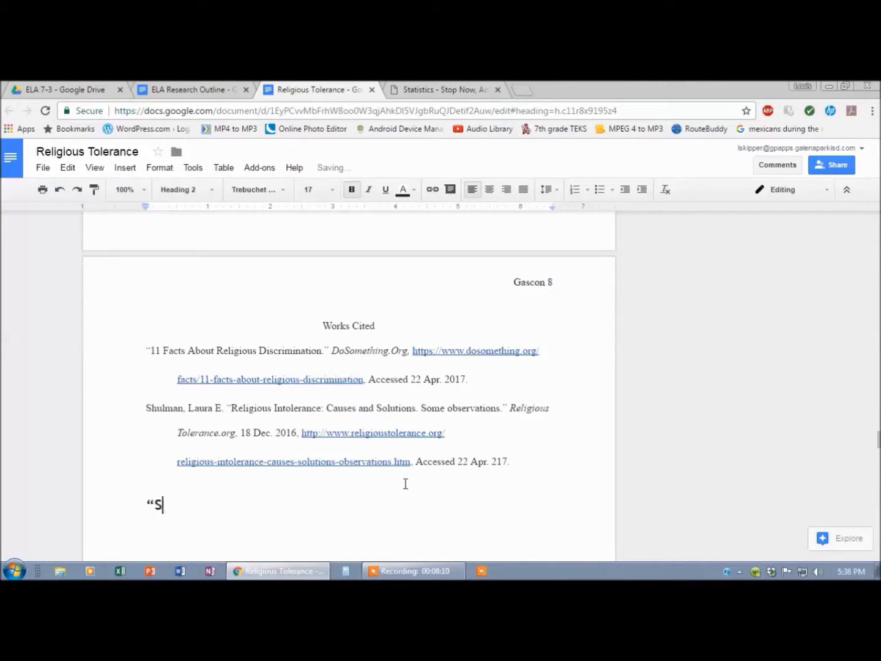
pyautogui.write('tatisc')
pyautogui.write('s')
pyautogui.write('."')
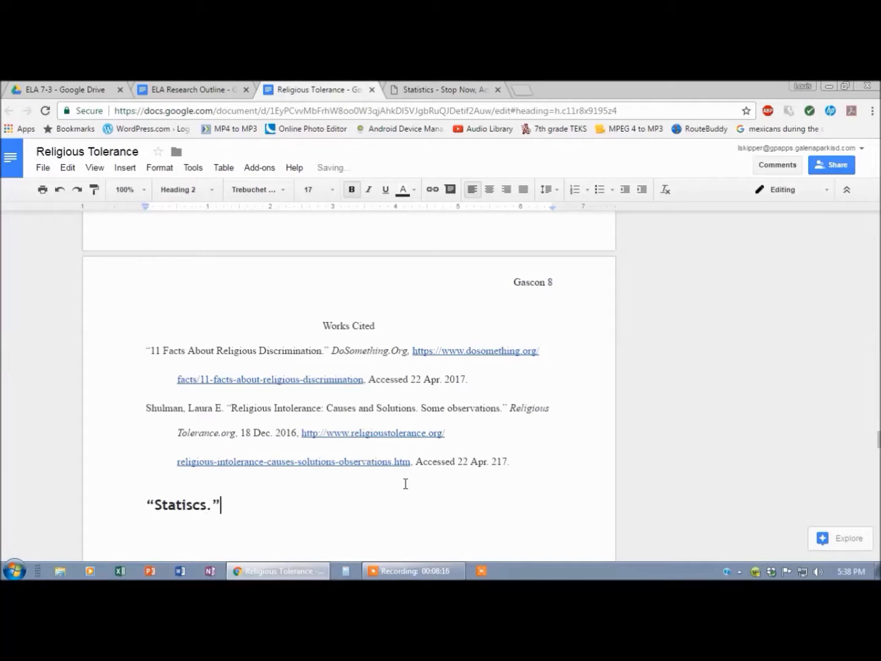
pyautogui.rightClick(178, 508)
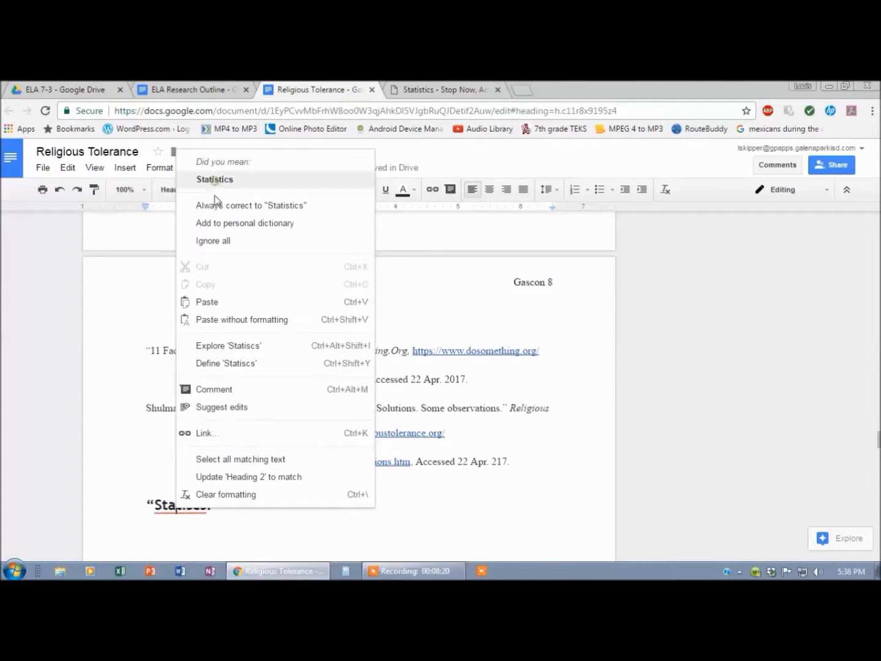
pyautogui.click(215, 181)
# - Format the Statistics line as Normal text, Times New Roman, size 12
pyautogui.click(131, 488)
pyautogui.moveTo(131, 487); pyautogui.dragTo(312, 535)
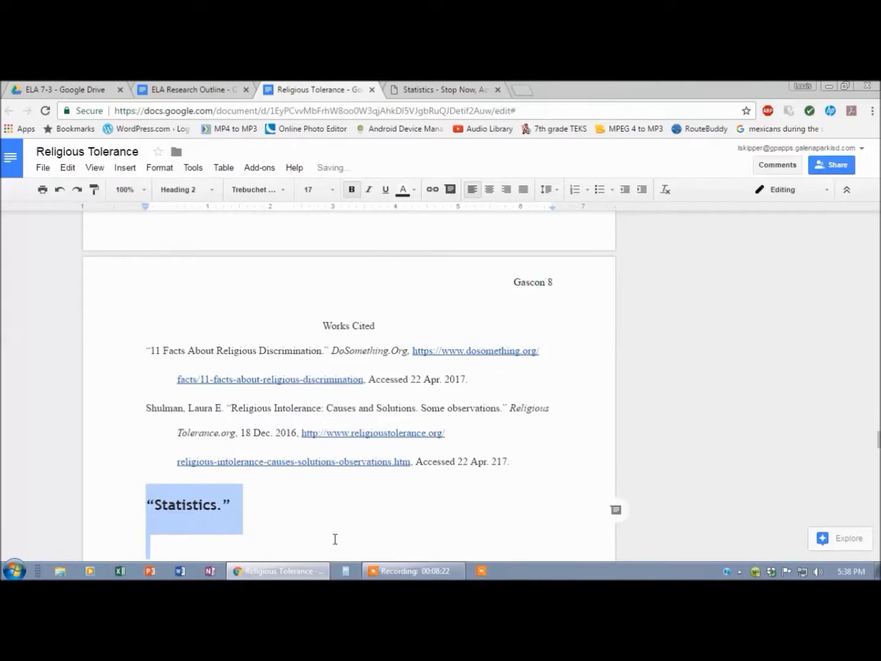
pyautogui.click(212, 190)
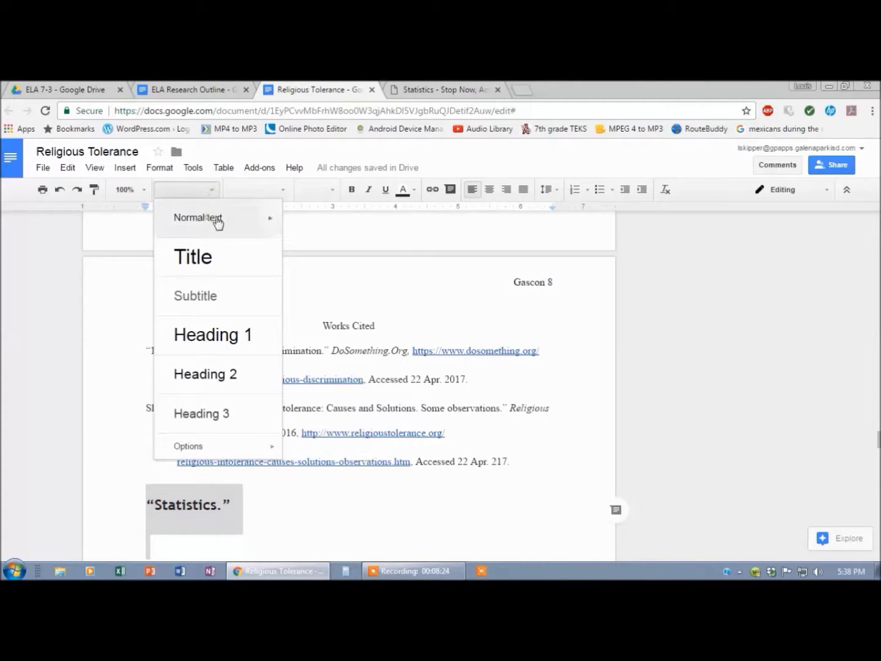
pyautogui.click(218, 220)
pyautogui.click(281, 191)
pyautogui.click(280, 214)
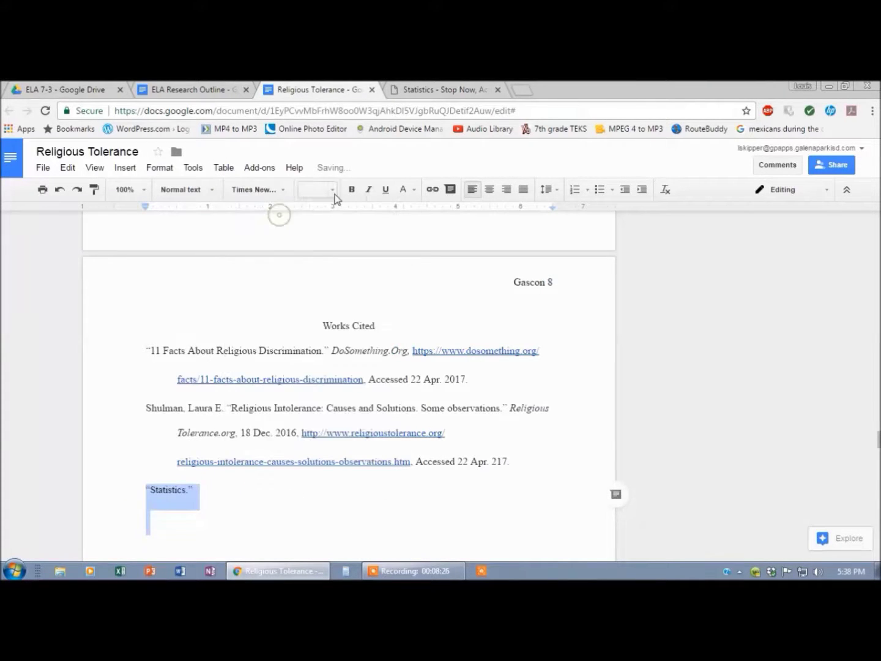
pyautogui.click(333, 190)
pyautogui.click(317, 282)
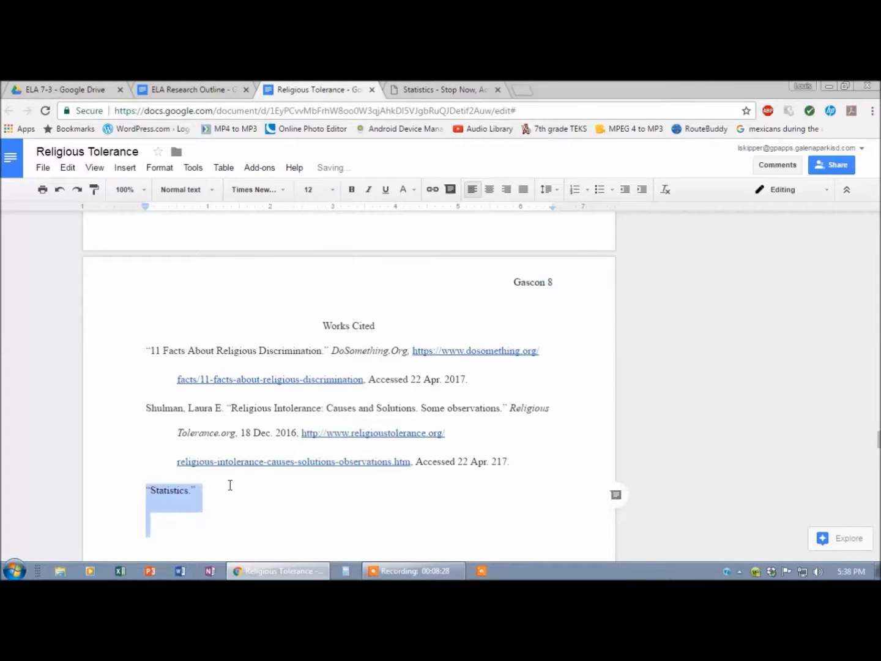
pyautogui.click(210, 492)
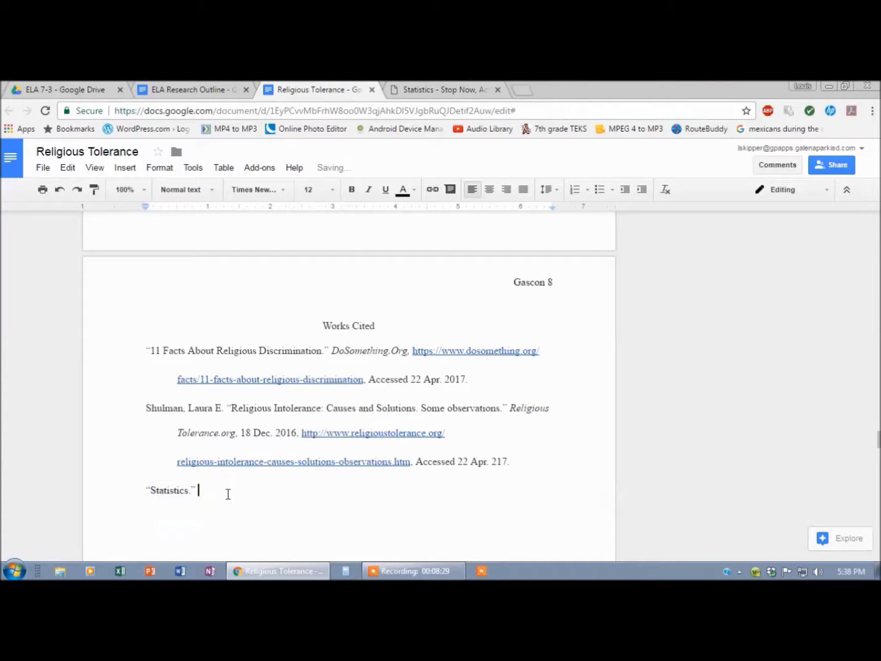
pyautogui.click(445, 89)
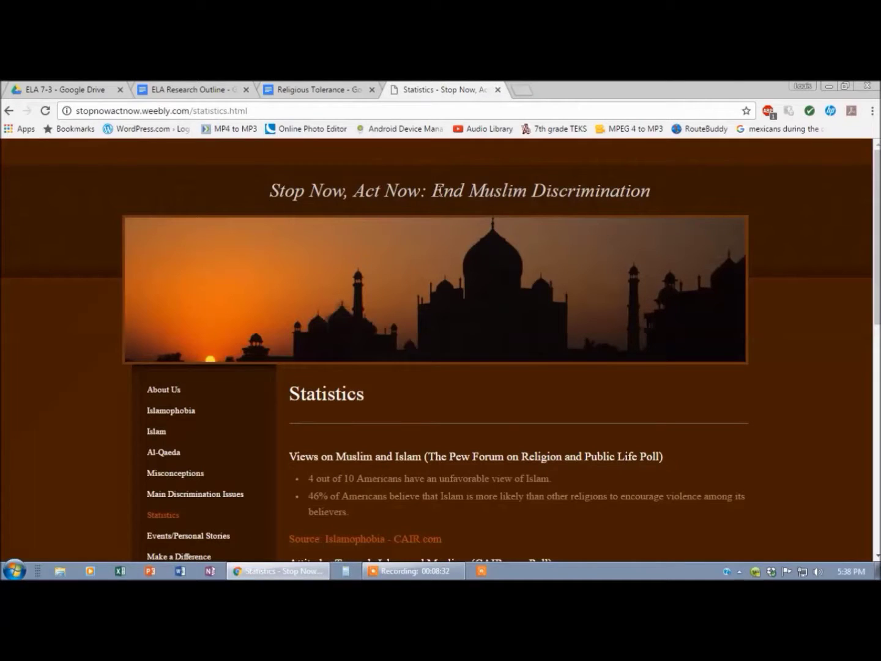
# - Copy the website's title and paste it after "Statistics.", pushing it onto its own line
pyautogui.moveTo(665, 190); pyautogui.dragTo(274, 197)
pyautogui.hotkey('ctrl', 'c')
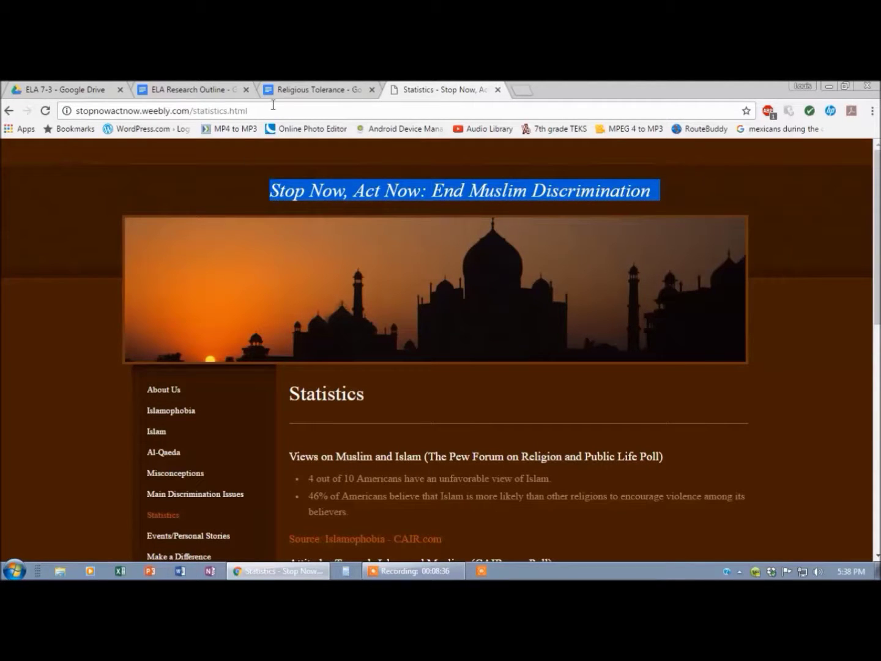
pyautogui.click(229, 89)
pyautogui.click(320, 90)
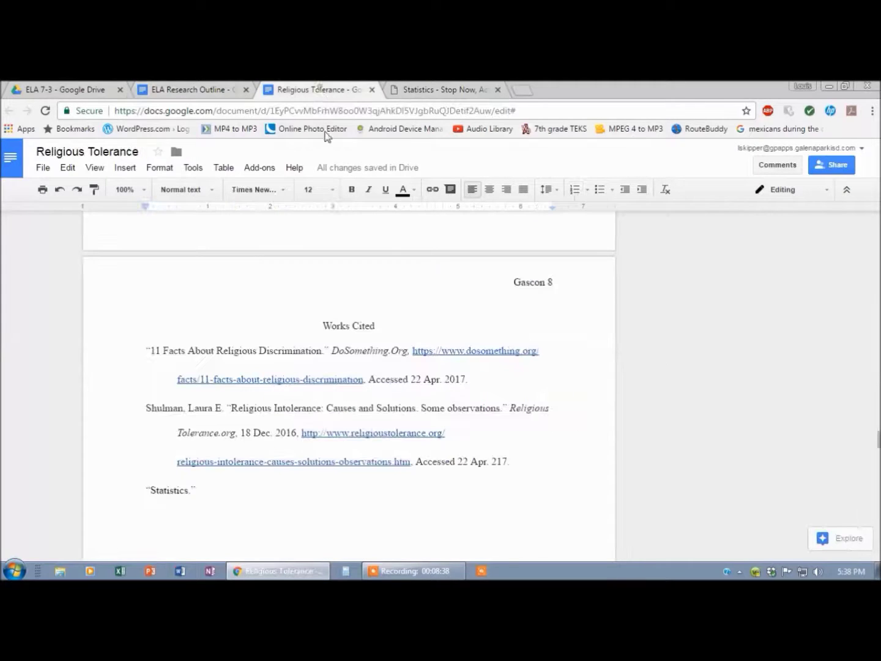
pyautogui.click(250, 497)
pyautogui.hotkey('ctrl', 'v')
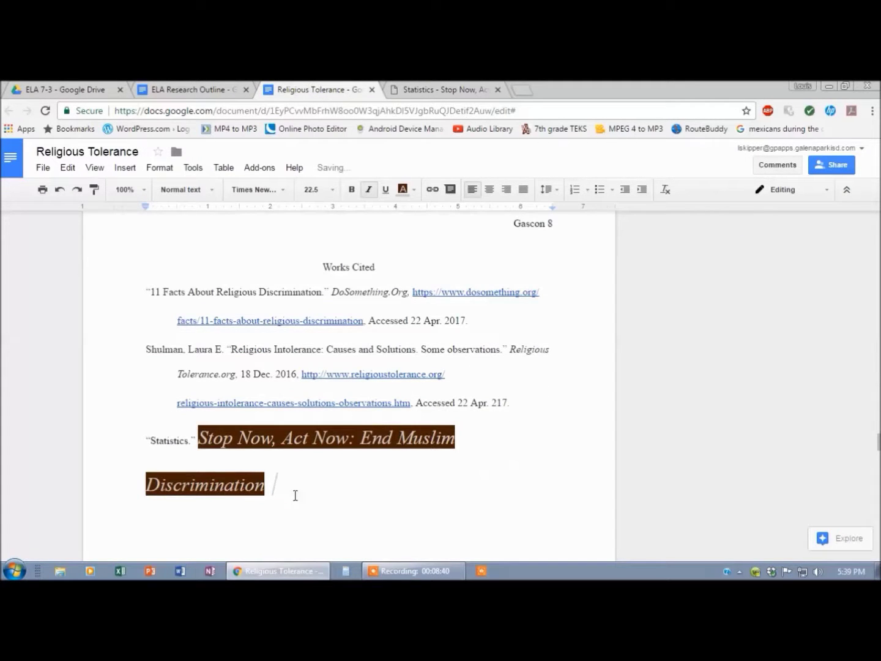
pyautogui.click(201, 437)
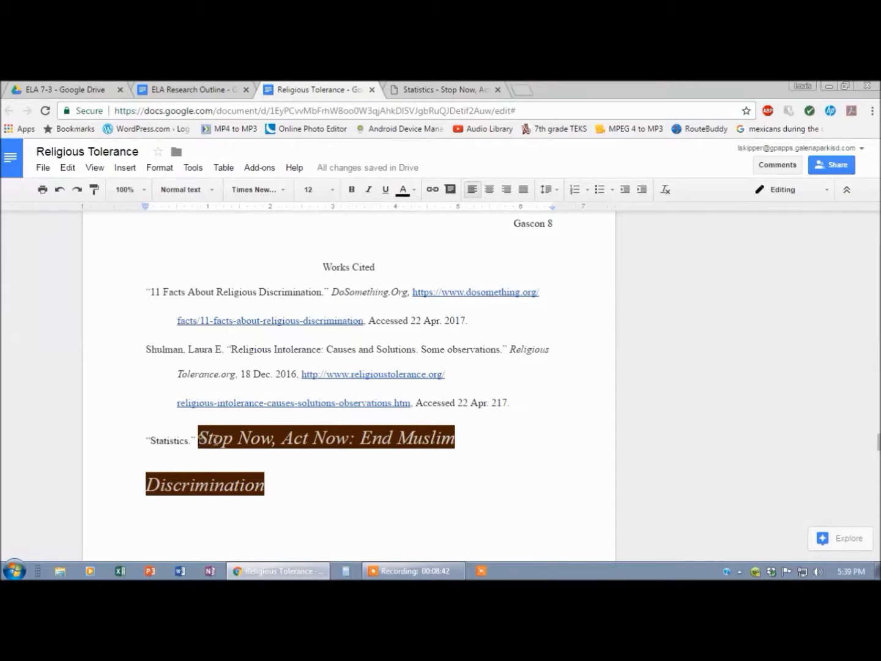
pyautogui.press('Return')
pyautogui.press('Return')
# - Type the italic site title 'Stop Now, Act Now: End Muslim Discrimination' followed by a comma
pyautogui.click(222, 441)
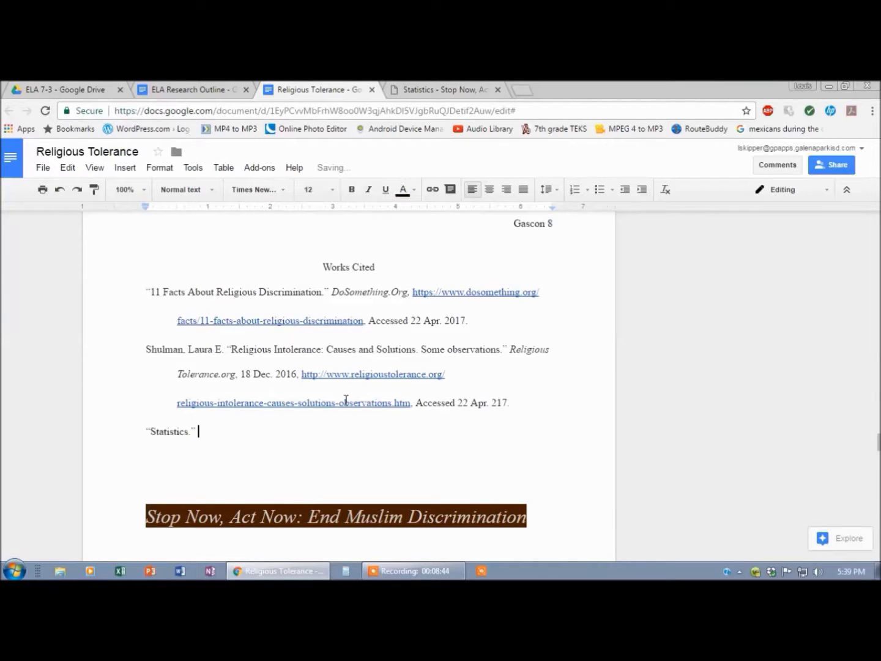
pyautogui.hotkey('ctrl', 'i')
pyautogui.write('Stop Now, ')
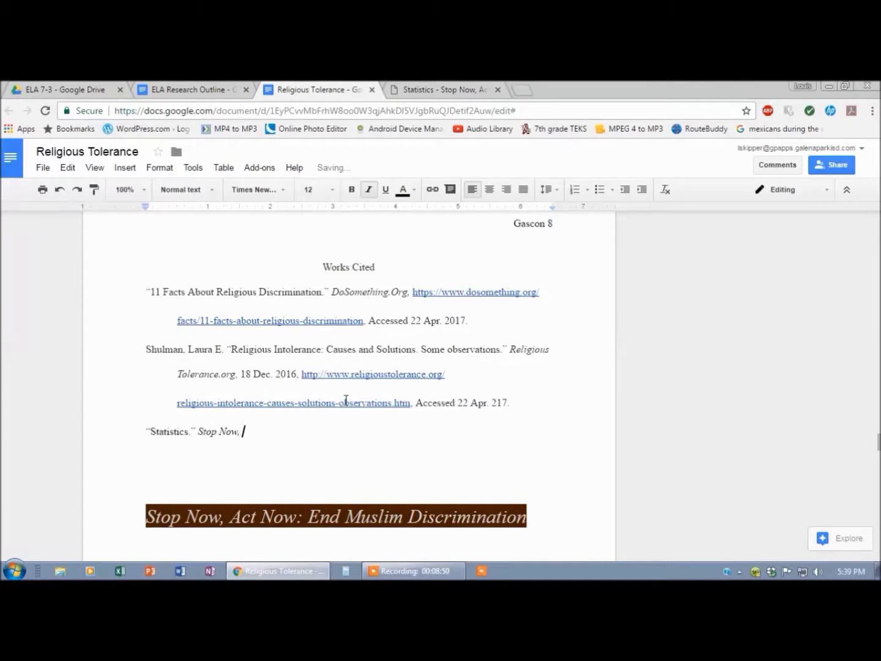
pyautogui.write('Act Now: End Muslim Dis')
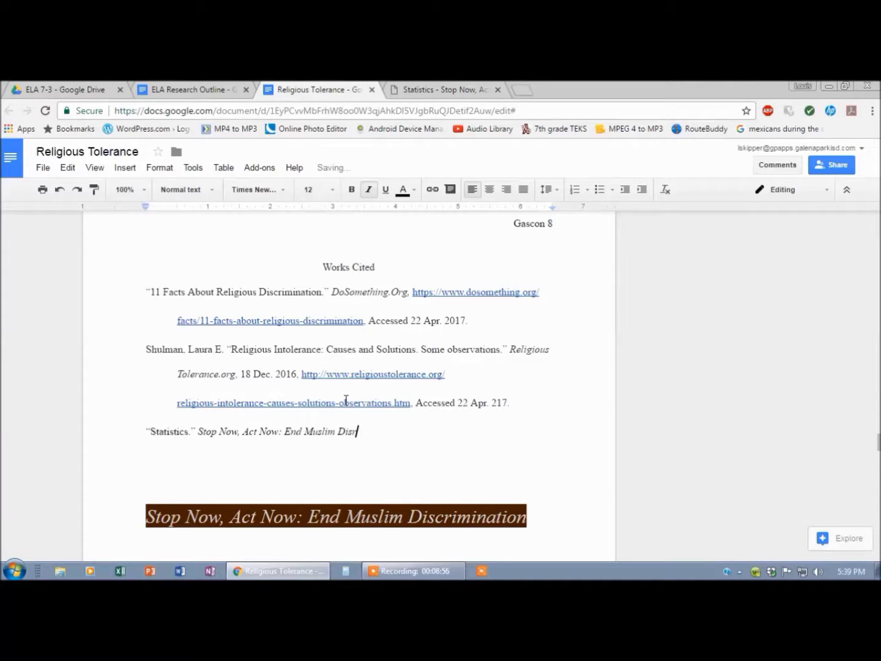
pyautogui.write('crimination')
pyautogui.hotkey('ctrl', 'i')
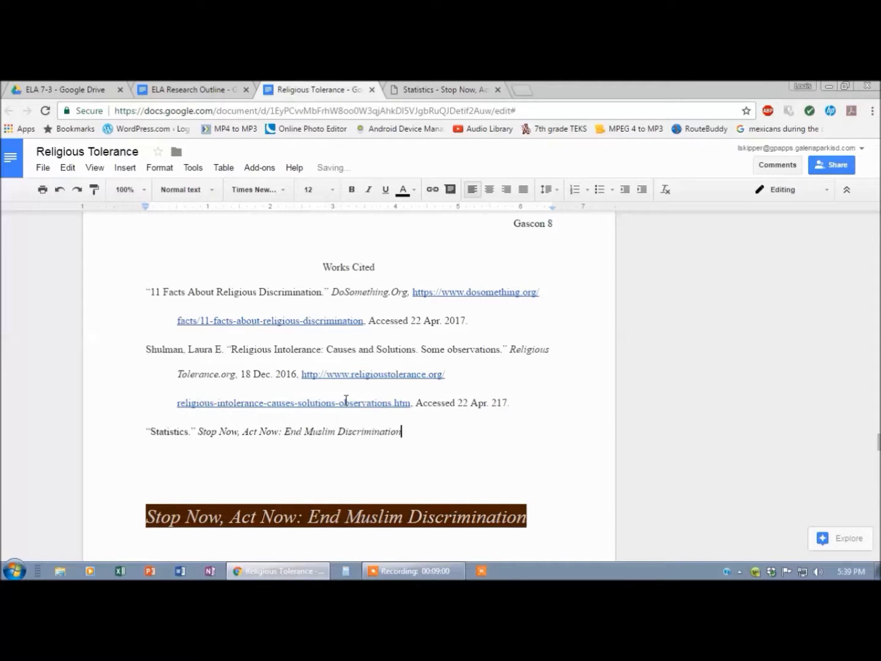
pyautogui.write(',')
# - Delete the oversized pasted heading below the Statistics entry
pyautogui.moveTo(142, 484); pyautogui.dragTo(284, 540)
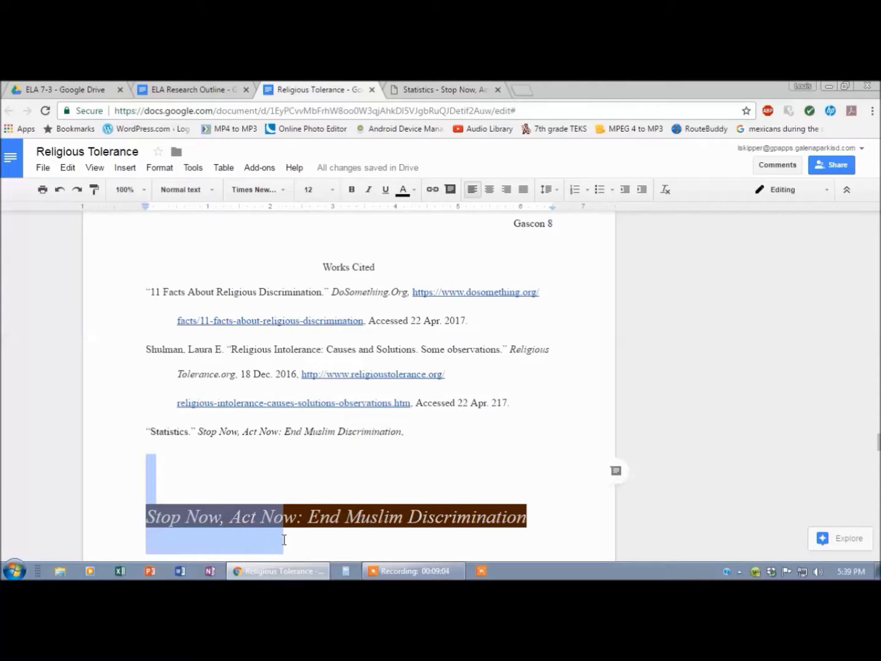
pyautogui.press('BackSpace')
pyautogui.moveTo(402, 469); pyautogui.dragTo(133, 466)
pyautogui.press('BackSpace')
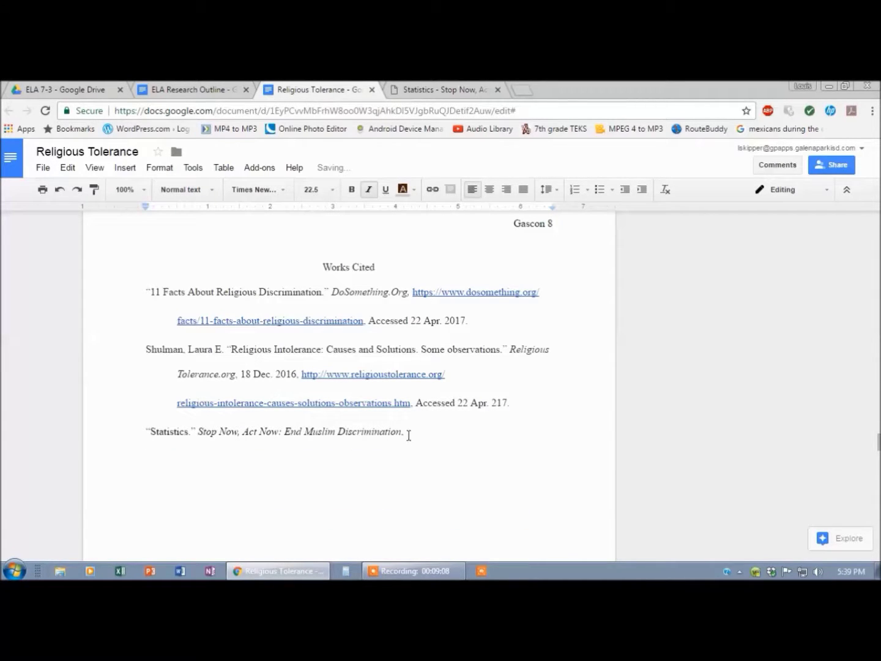
pyautogui.click(409, 435)
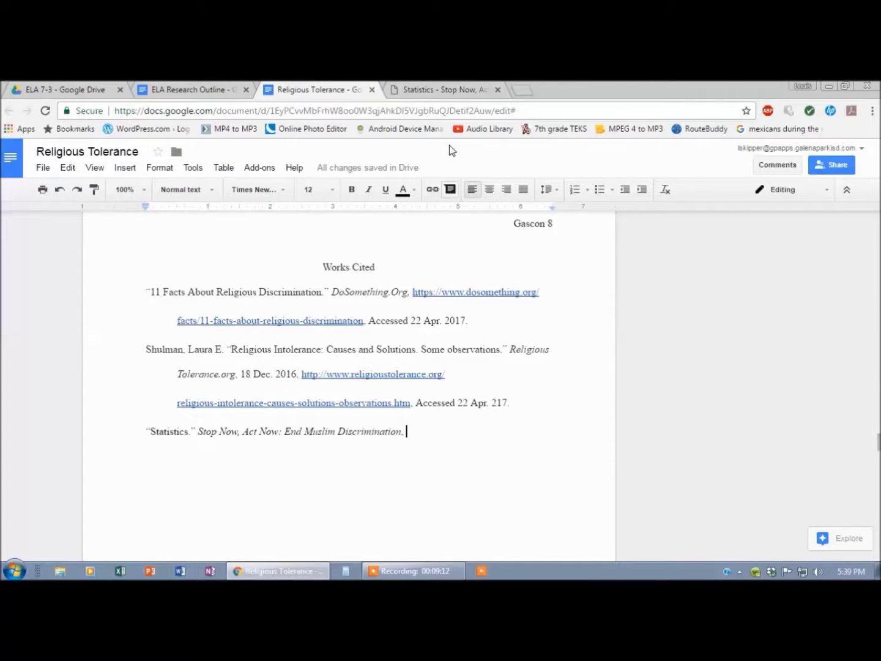
pyautogui.click(443, 91)
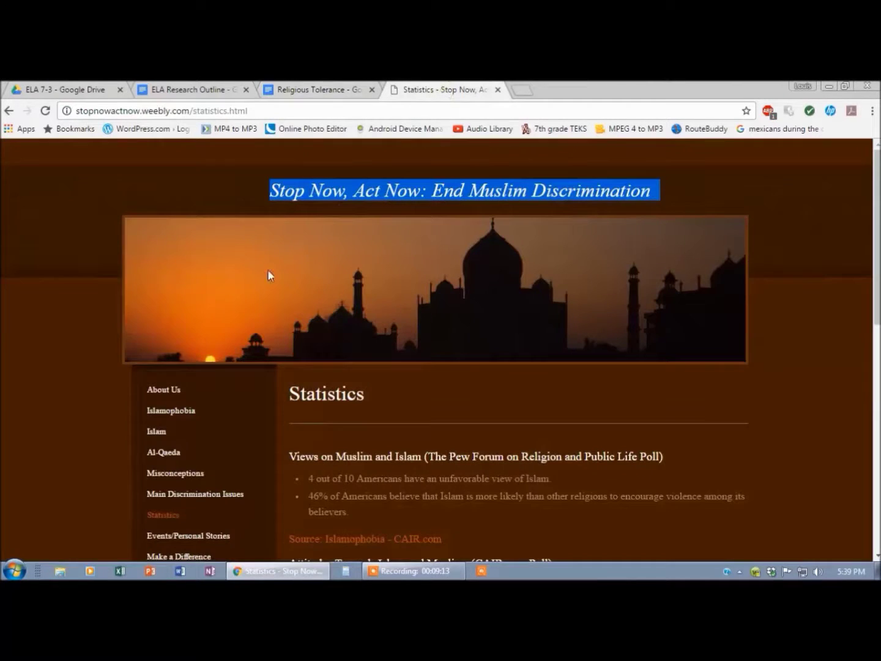
pyautogui.click(173, 390)
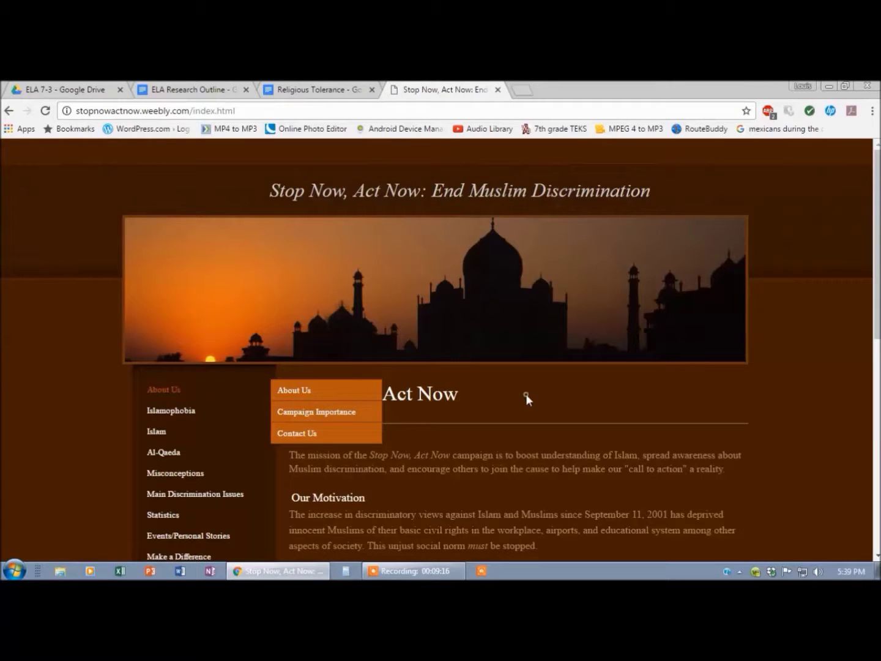
pyautogui.scroll(-5, 492, 471)
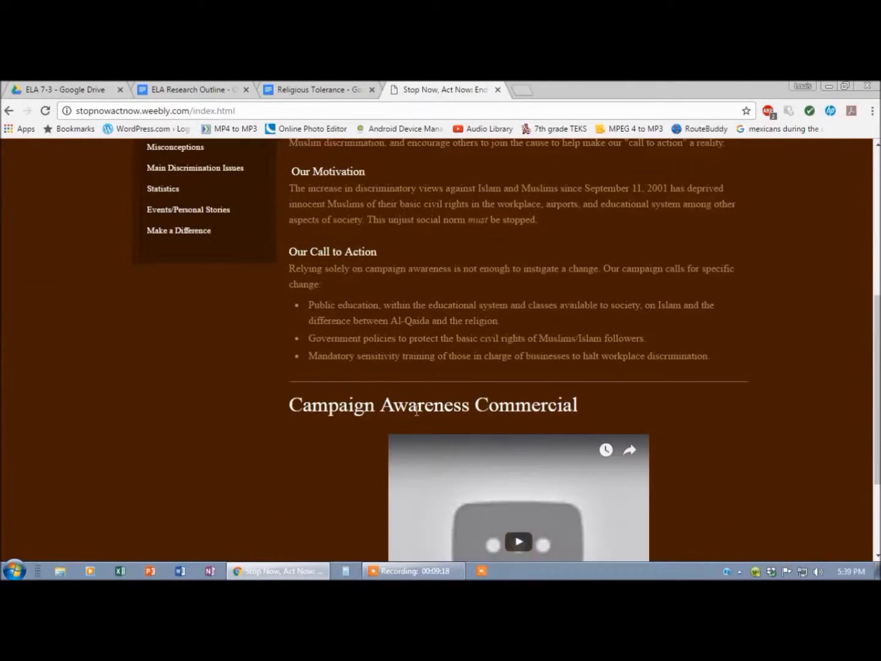
pyautogui.scroll(-3, 299, 462)
pyautogui.scroll(8, 296, 456)
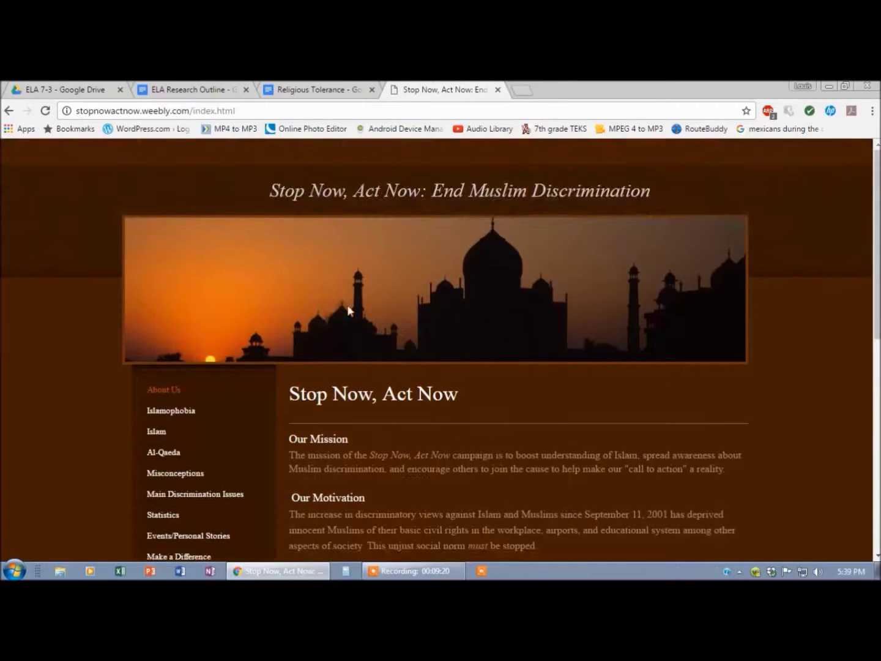
pyautogui.click(291, 90)
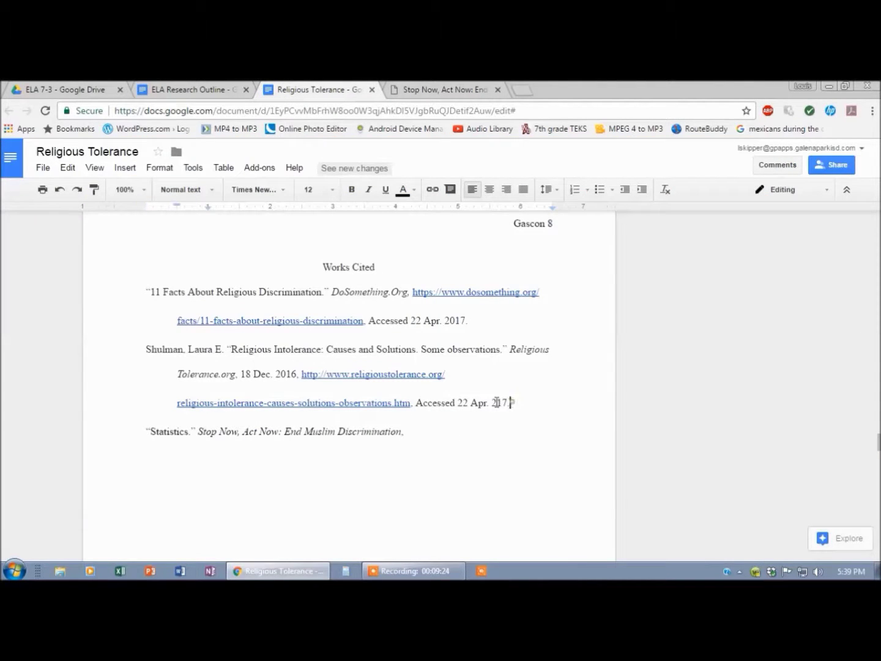
# - Add the access date from the entry above and the Statistics page address to the entry
pyautogui.moveTo(509, 402); pyautogui.dragTo(420, 401)
pyautogui.hotkey('ctrl', 'c')
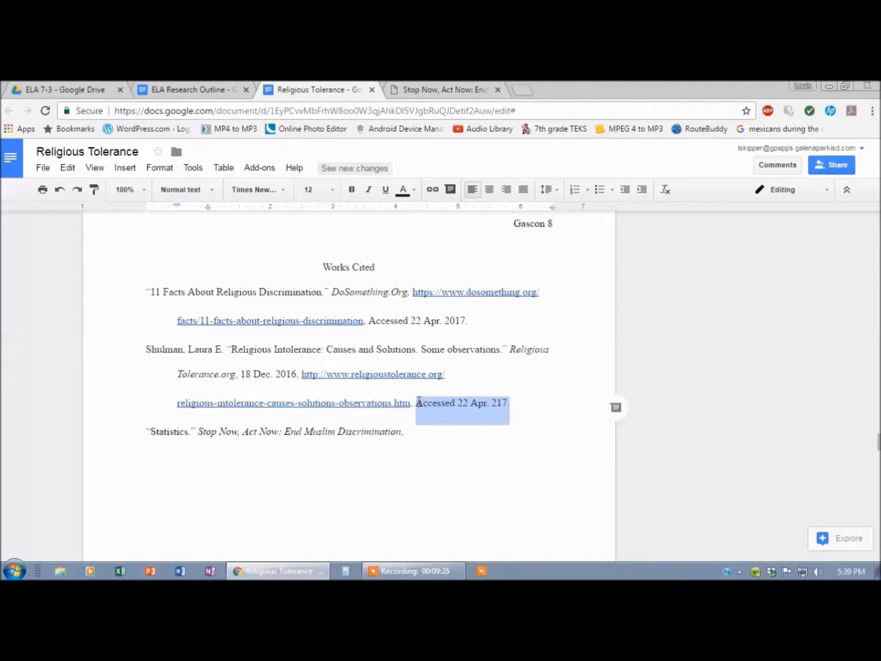
pyautogui.click(416, 437)
pyautogui.hotkey('ctrl', 'v')
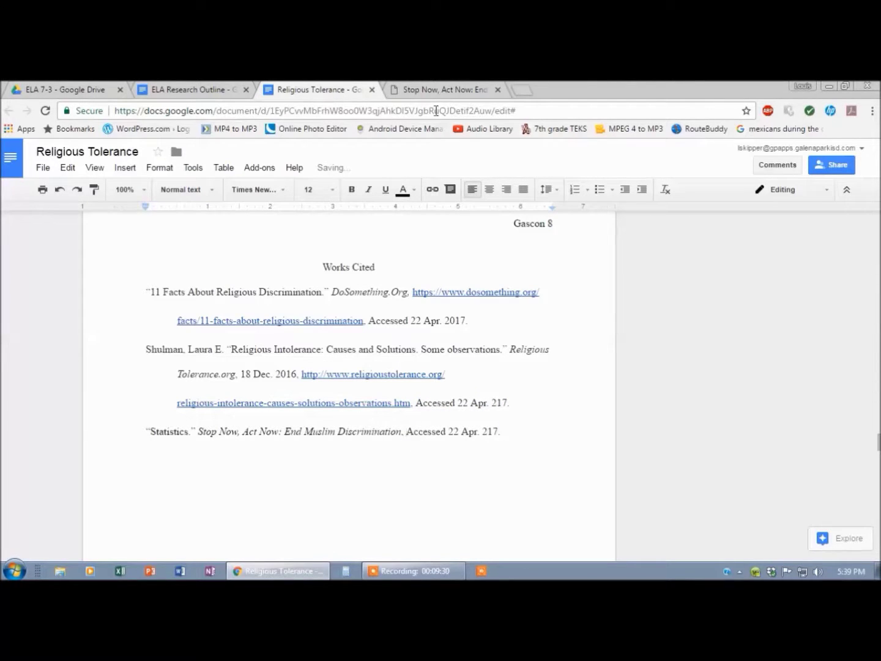
pyautogui.click(437, 91)
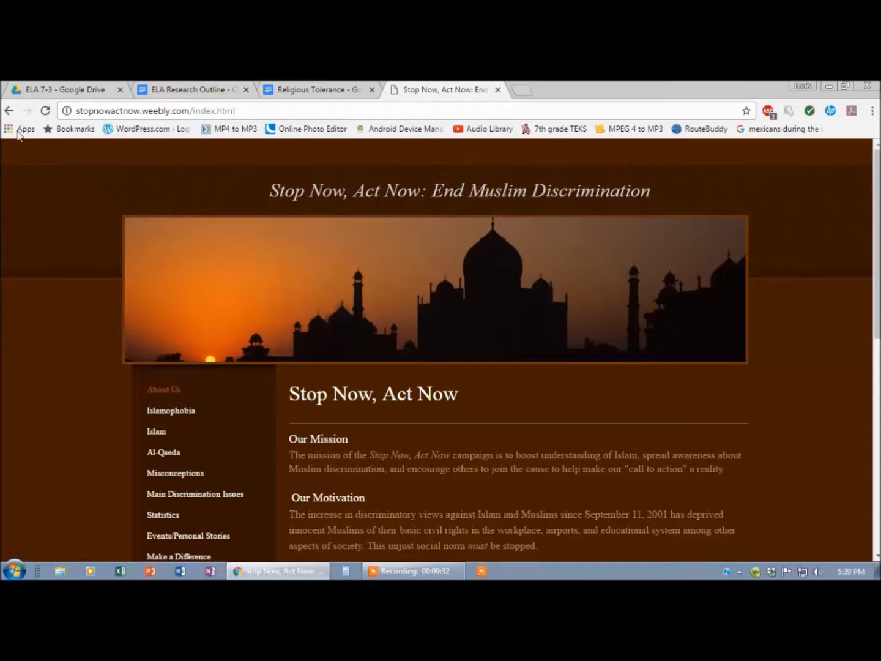
pyautogui.click(8, 111)
pyautogui.click(264, 111)
pyautogui.hotkey('ctrl', 'c')
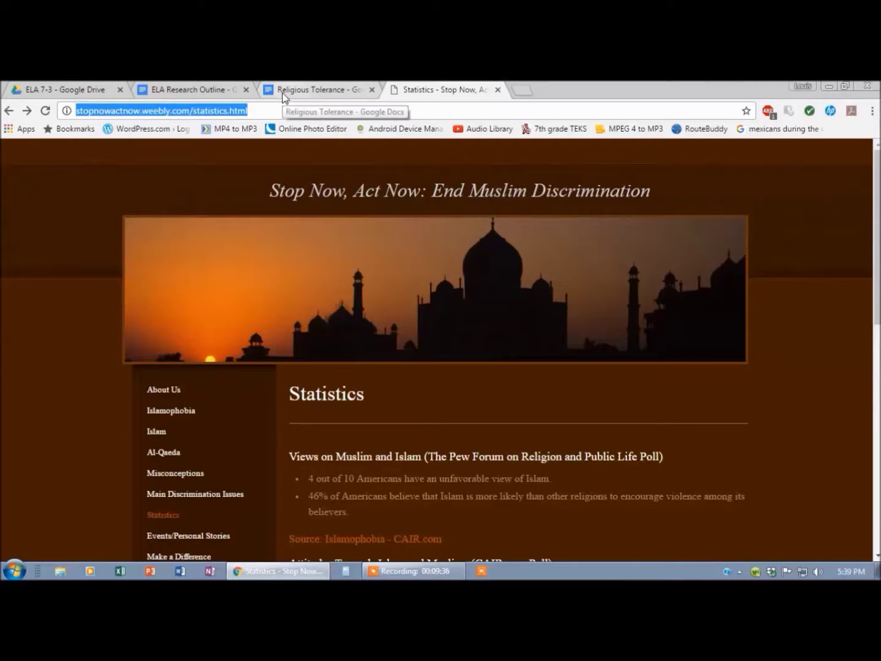
pyautogui.click(283, 92)
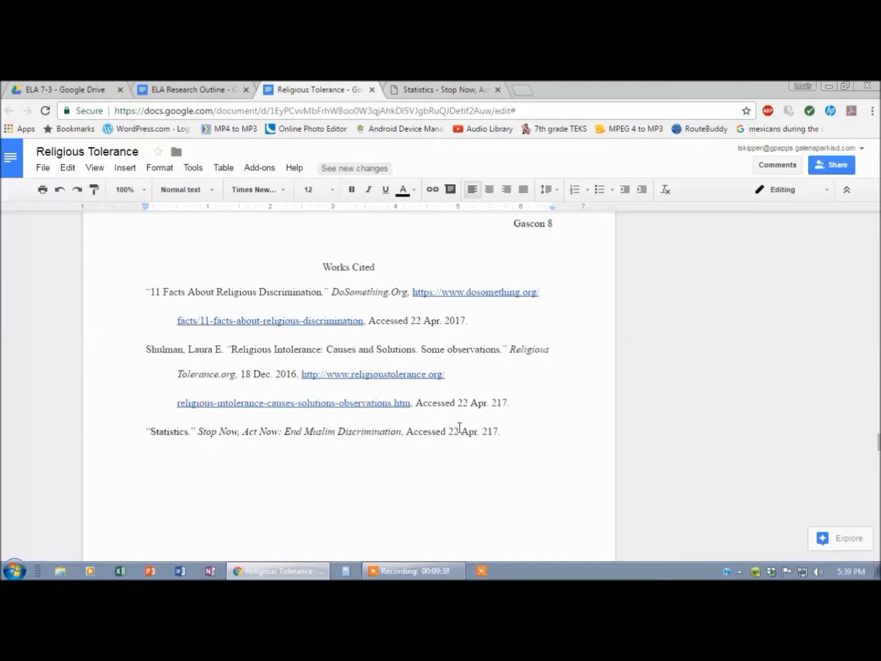
pyautogui.hotkey('ctrl', 'v')
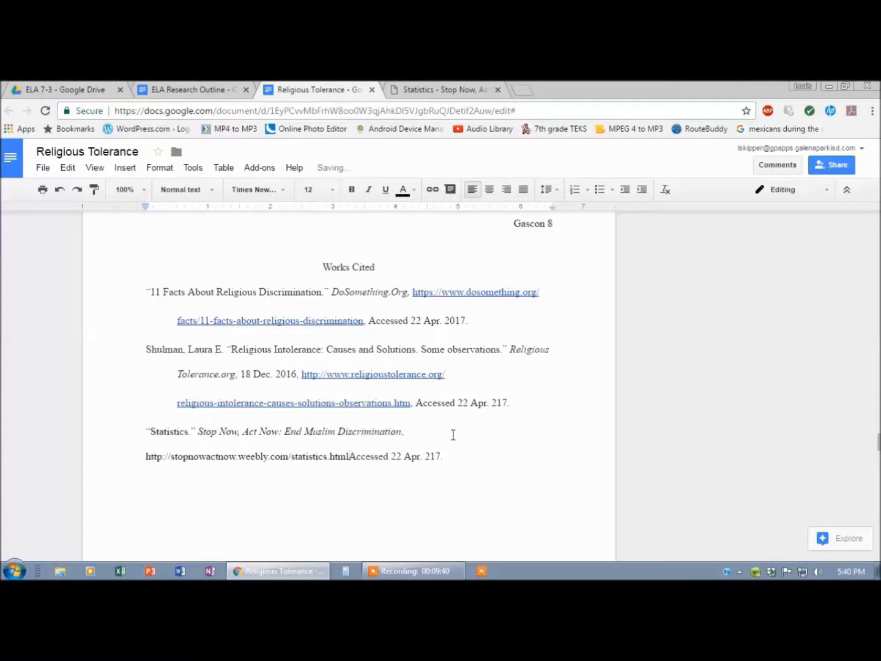
pyautogui.write('.')
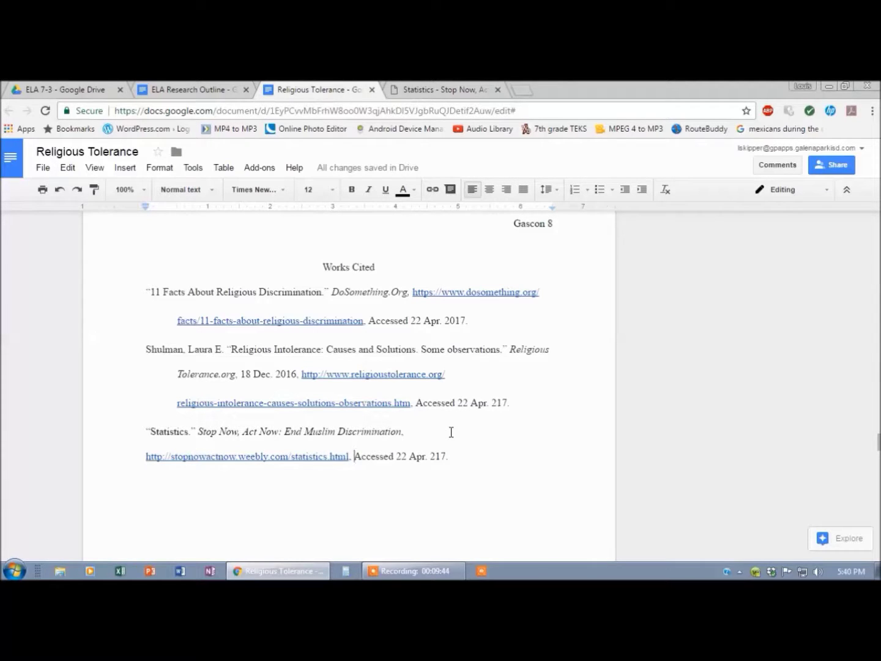
# - Rewrap the address before statistics.html onto a hanging-indented line
pyautogui.press('Home')
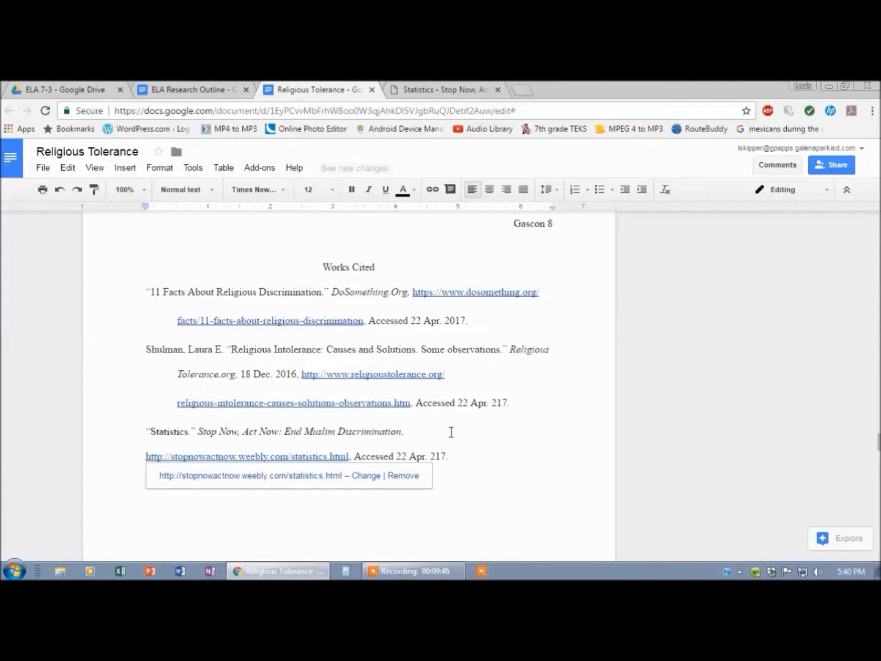
pyautogui.press('Up')
pyautogui.press('Tab')
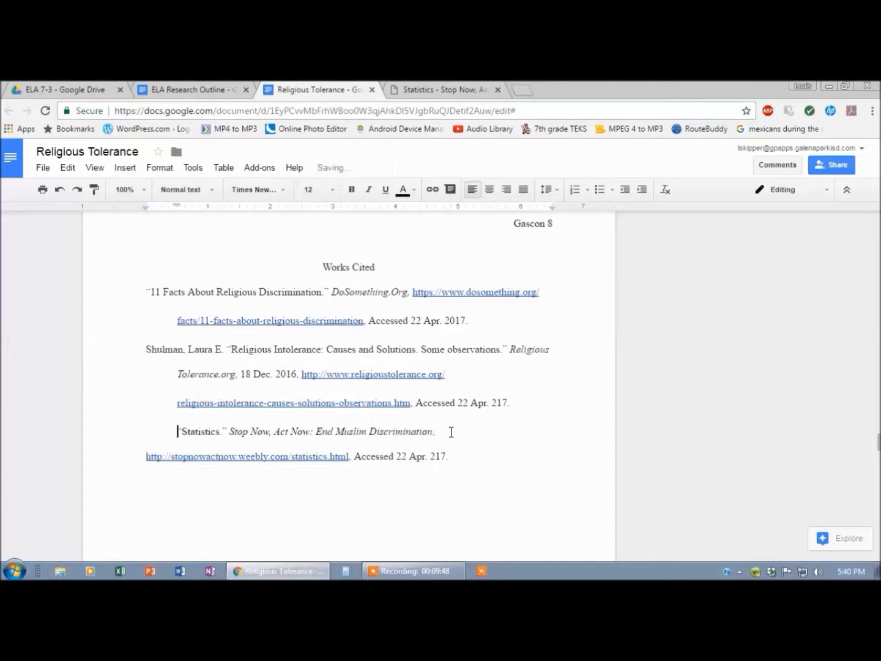
pyautogui.press('BackSpace')
pyautogui.press('Down')
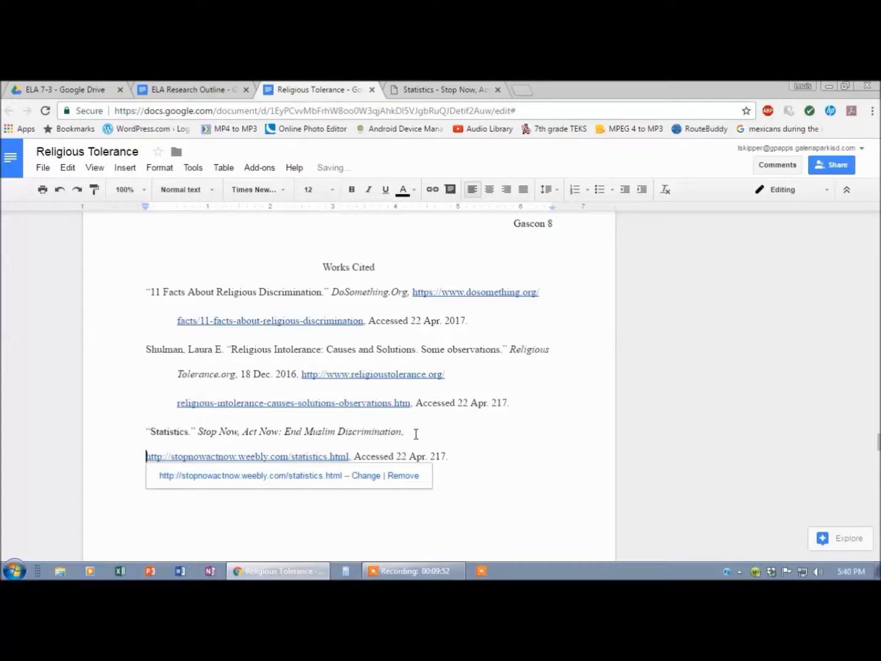
pyautogui.click(292, 456)
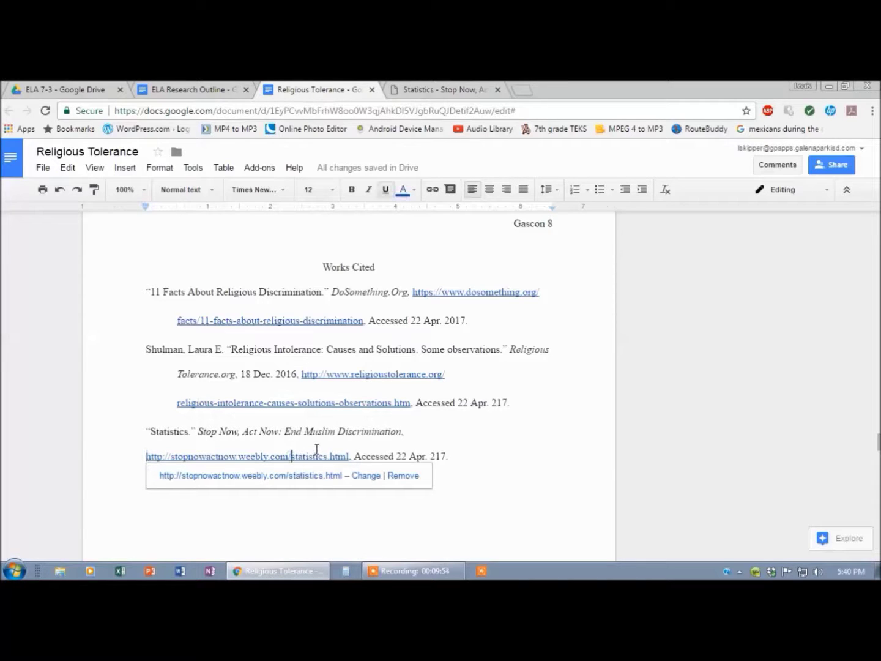
pyautogui.press('Return')
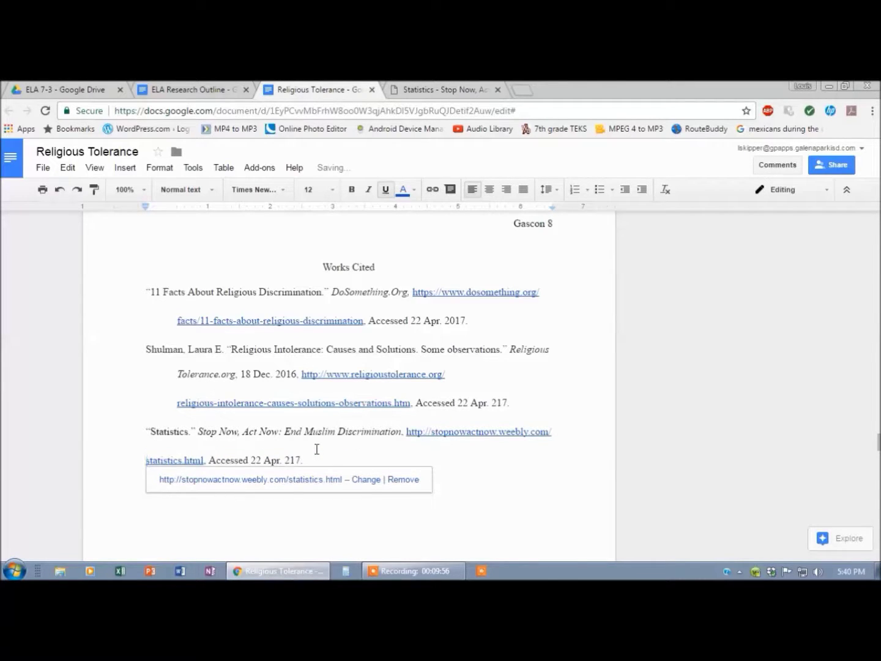
pyautogui.press('Tab')
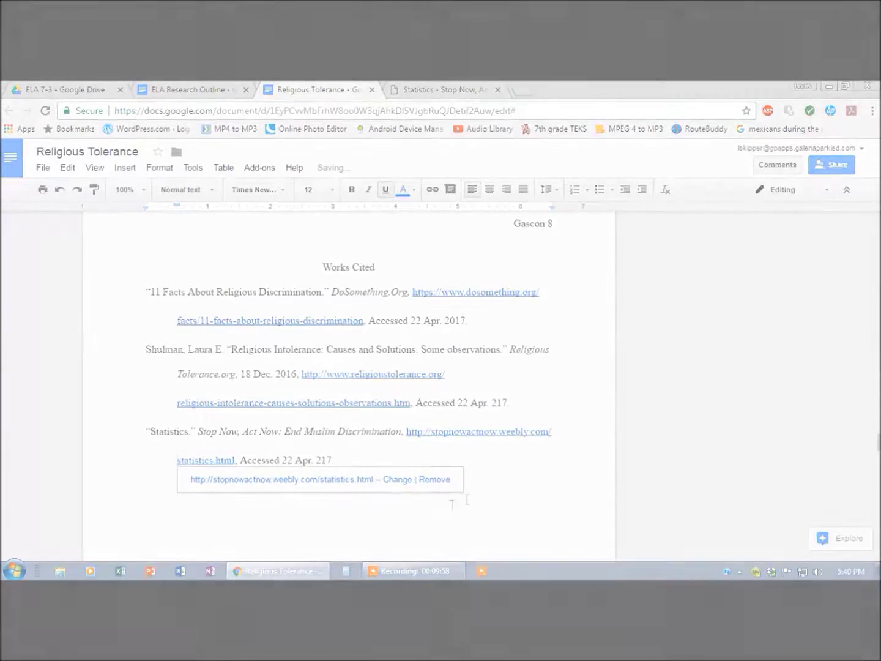